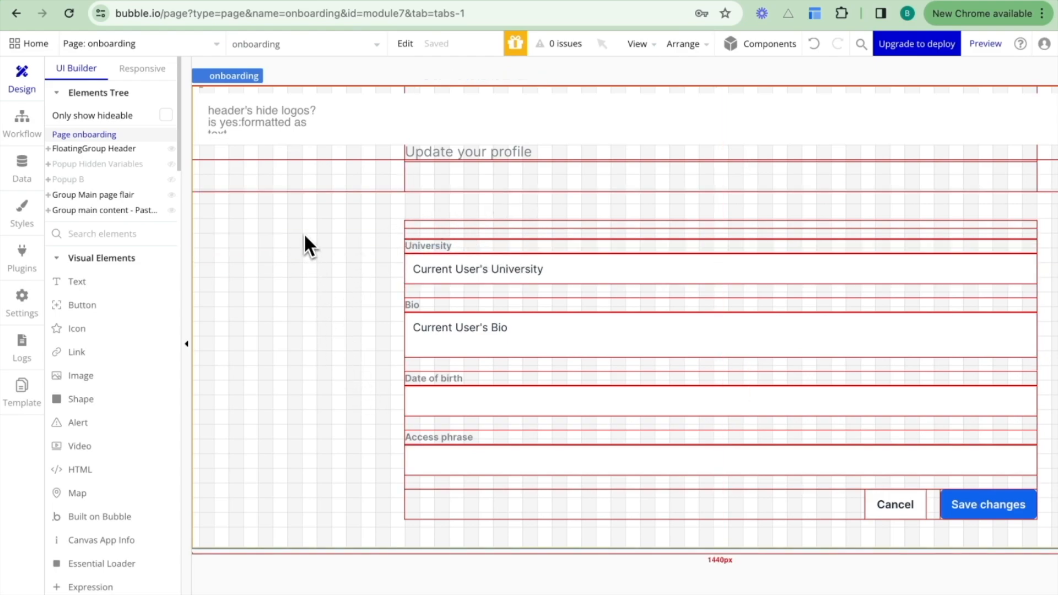
- Preview the onboarding page and compare its profile form with the page in the editor
left_click(986, 45)
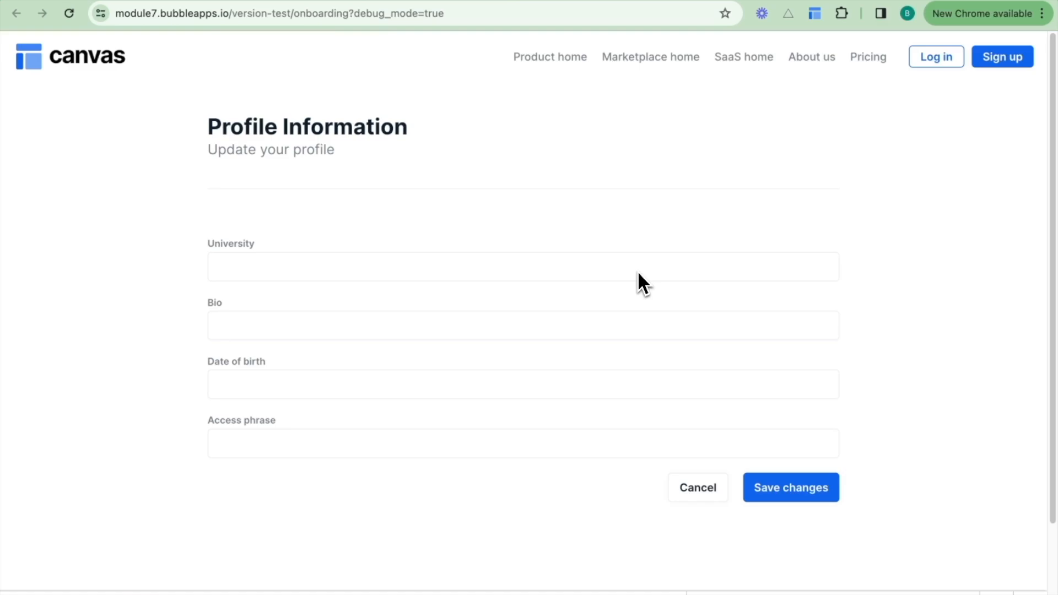
left_click(130, 1)
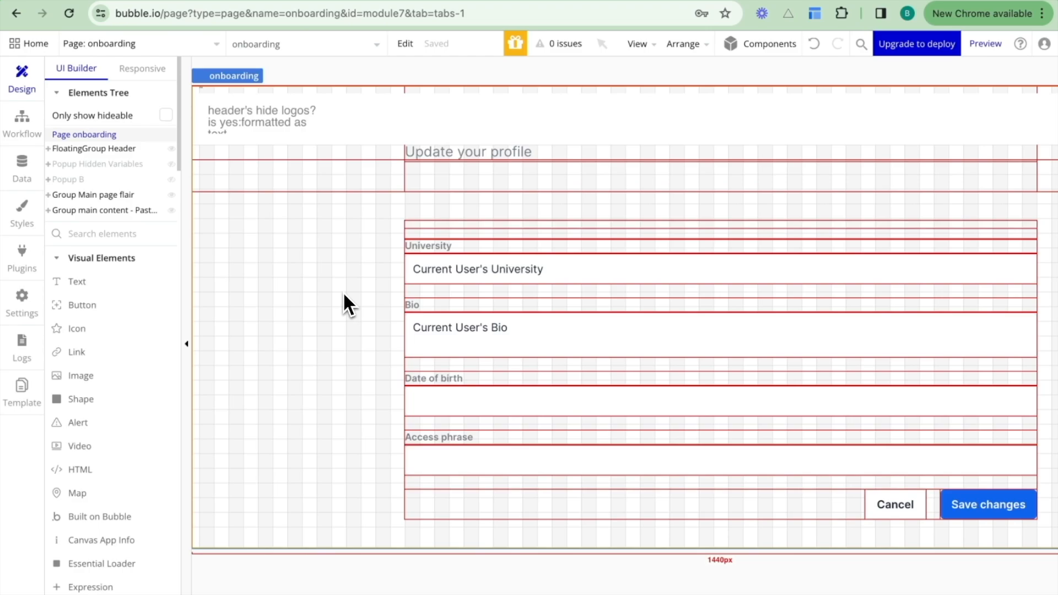
left_click(285, 2)
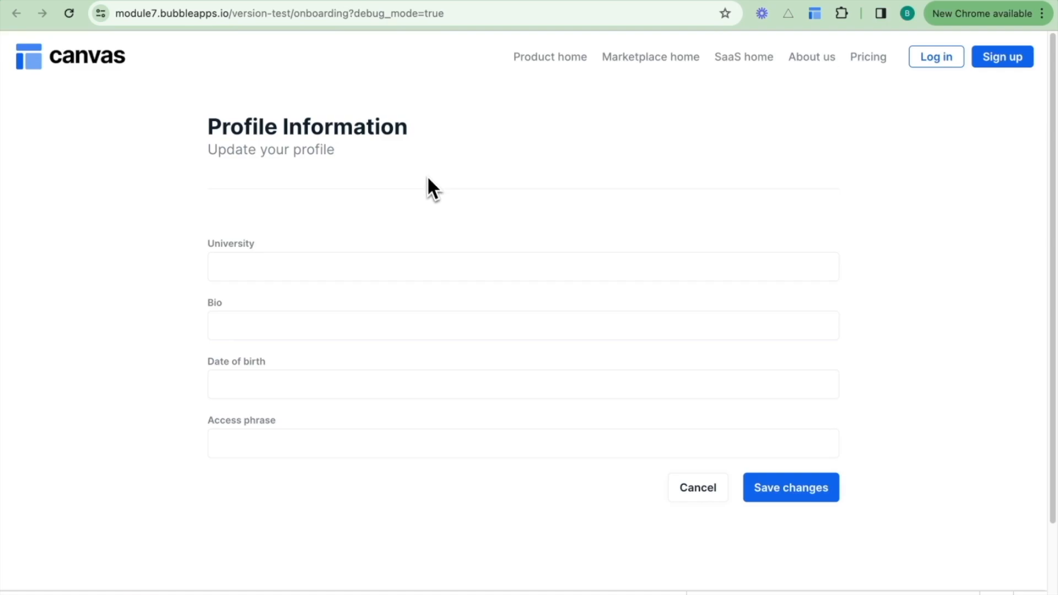
- Switch to redirect-checker.org and reload its page for a new redirect check
left_click(571, 1)
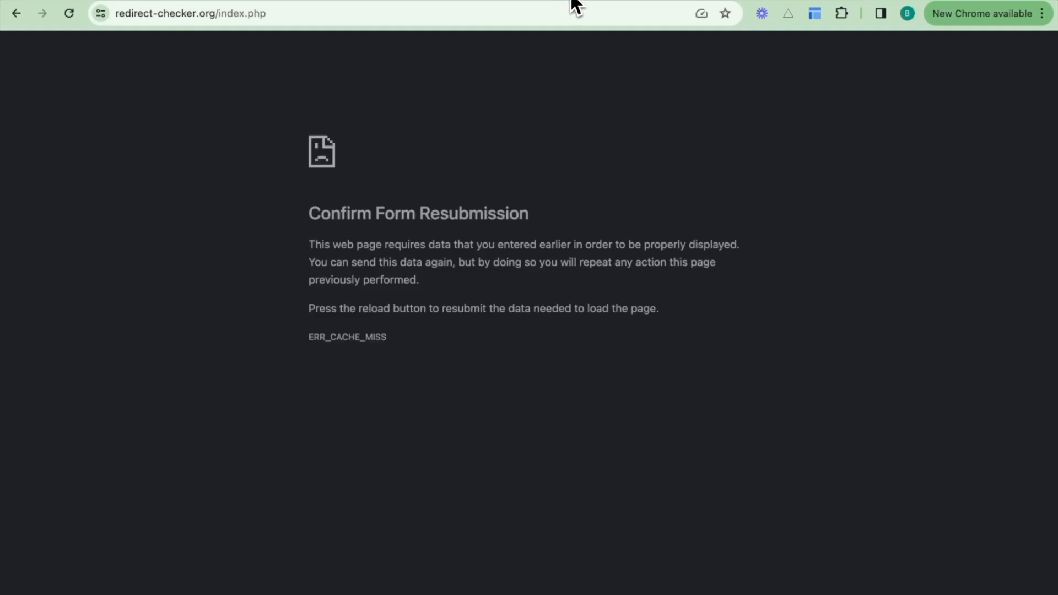
left_click(464, 16)
key("Return")
scroll(574, 230, "down", 2)
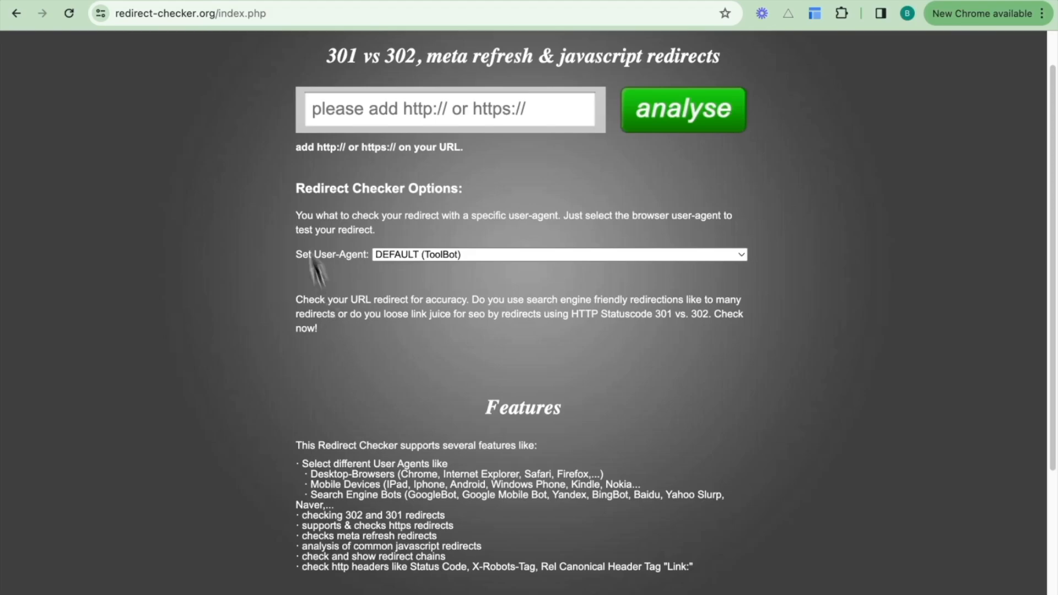
- Remove the debug_mode parameter from the onboarding preview's URL and copy the shortened URL
left_click(274, 1)
left_click(275, 6)
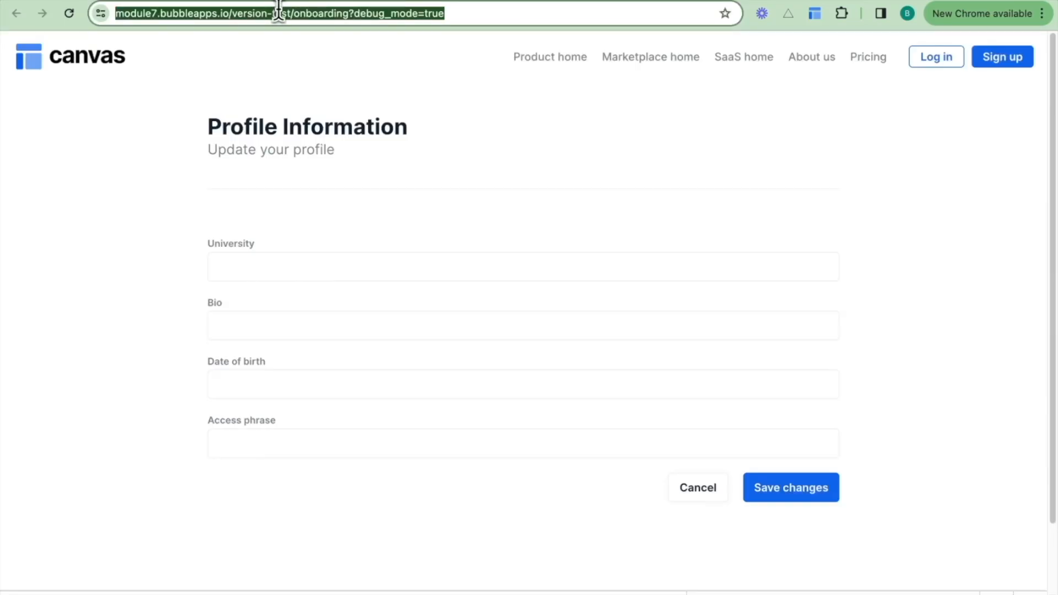
left_click(345, 13)
key("shift+super+Right")
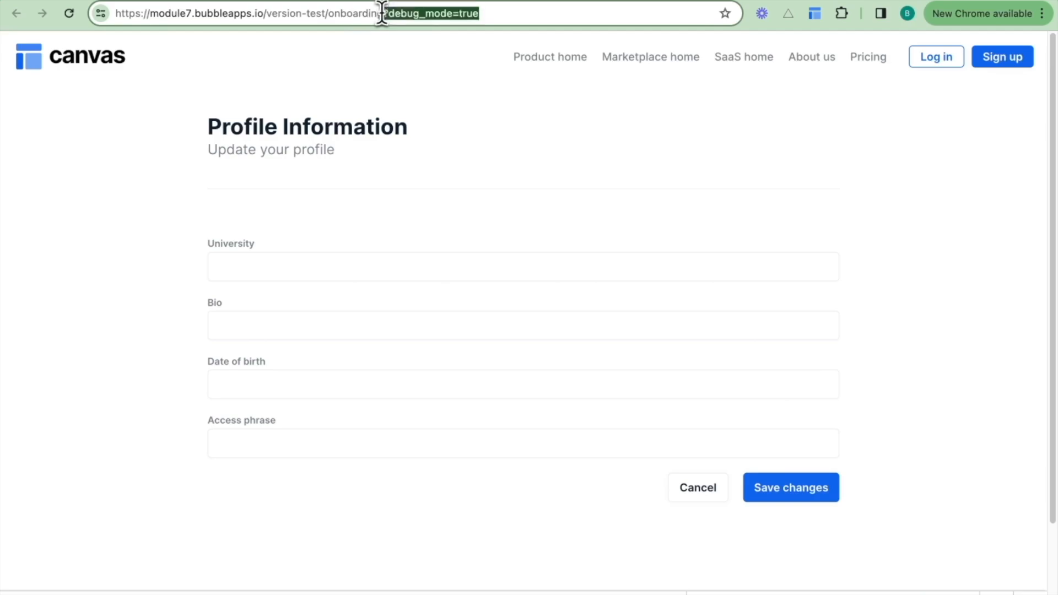
key("BackSpace")
key("super+a")
key("super+c")
left_click(737, 122)
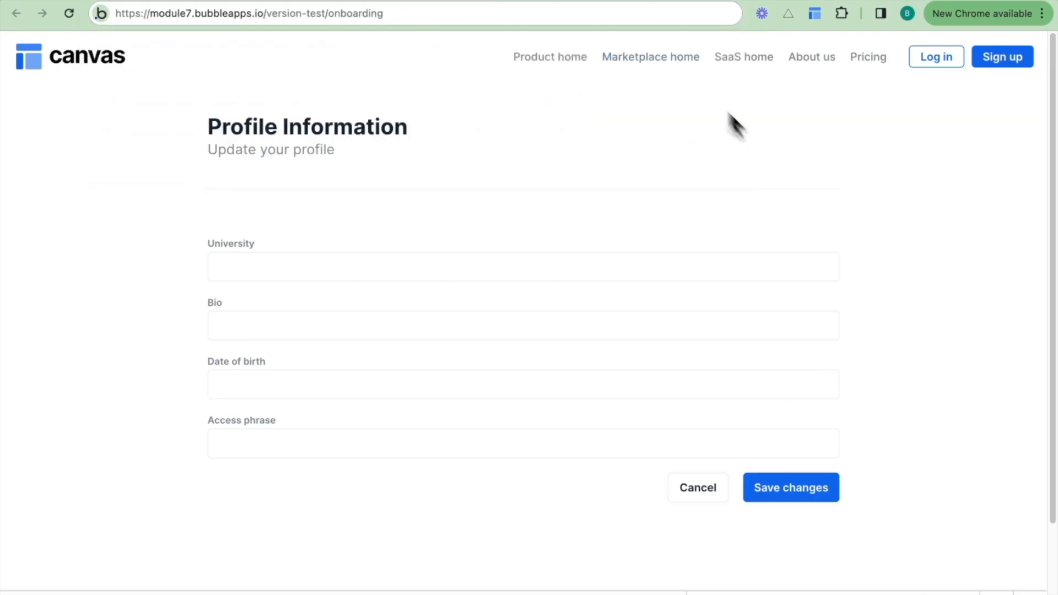
- Run the redirect check on the copied onboarding URL and reload the onboarding preview
left_click(630, 1)
left_click(515, 110)
key("super+v")
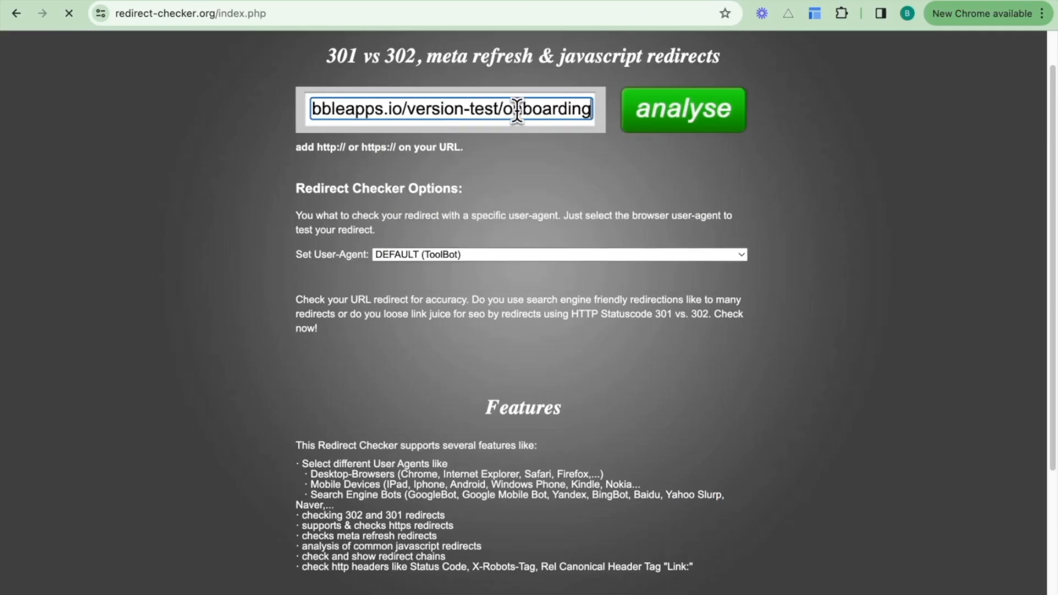
left_click(308, 3)
left_click(68, 16)
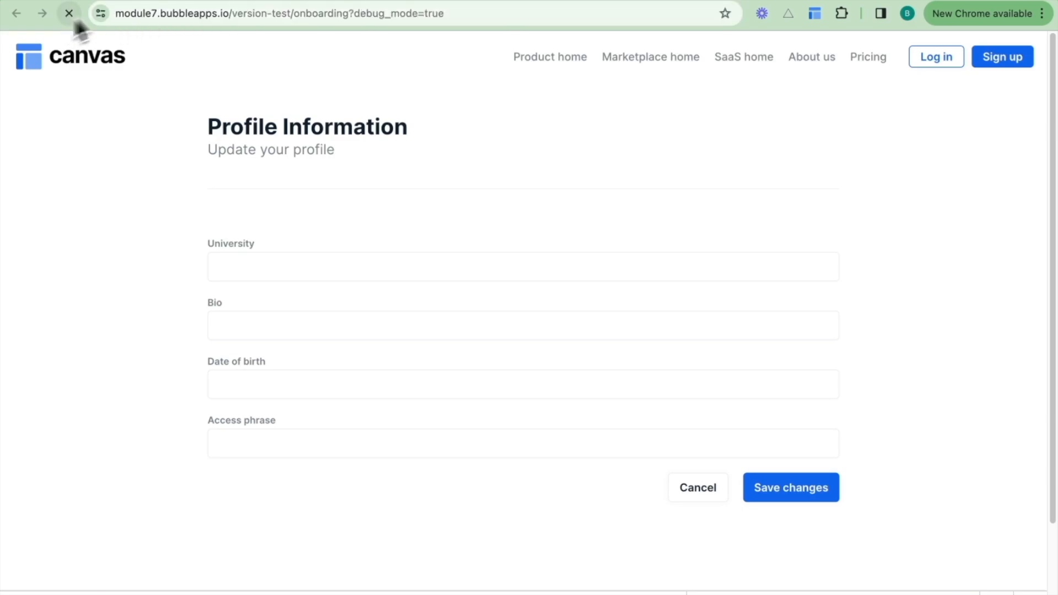
- Examine the status code that the redirect check reports for the onboarding URL
left_click(573, 4)
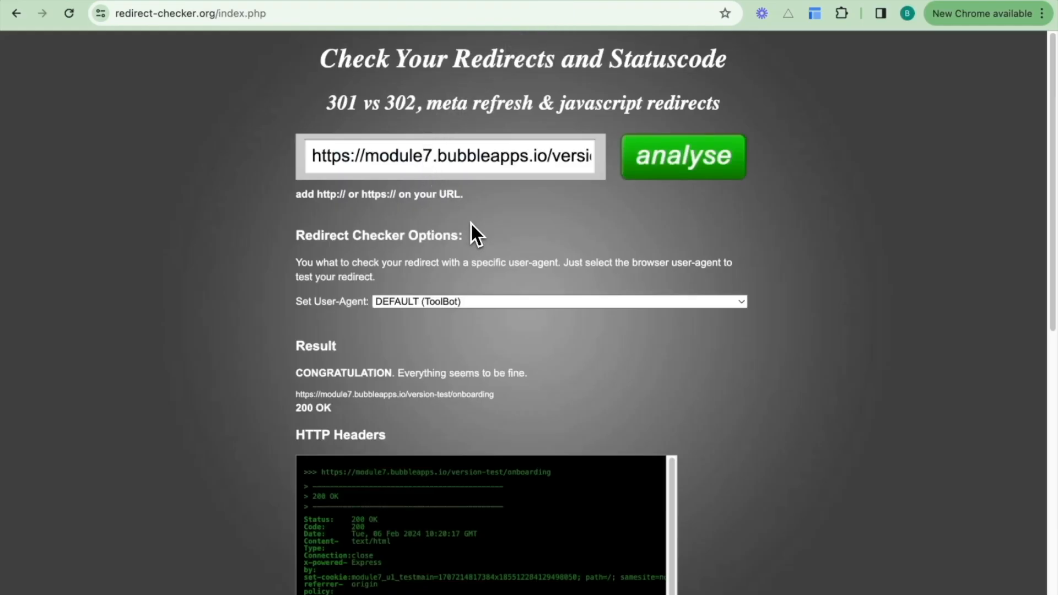
scroll(475, 233, "down", 2)
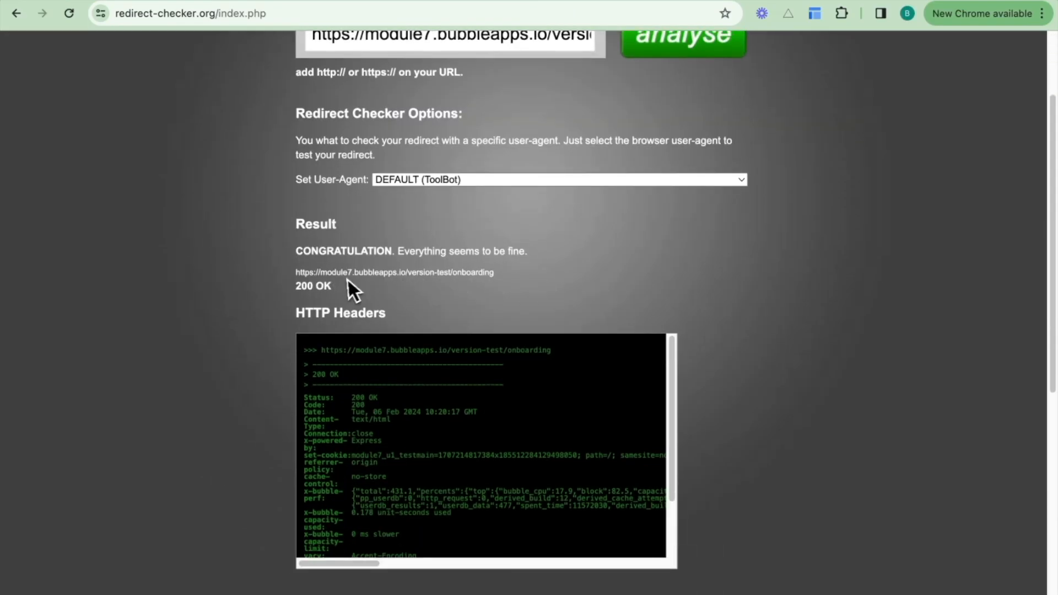
left_click_drag(348, 282, 261, 284)
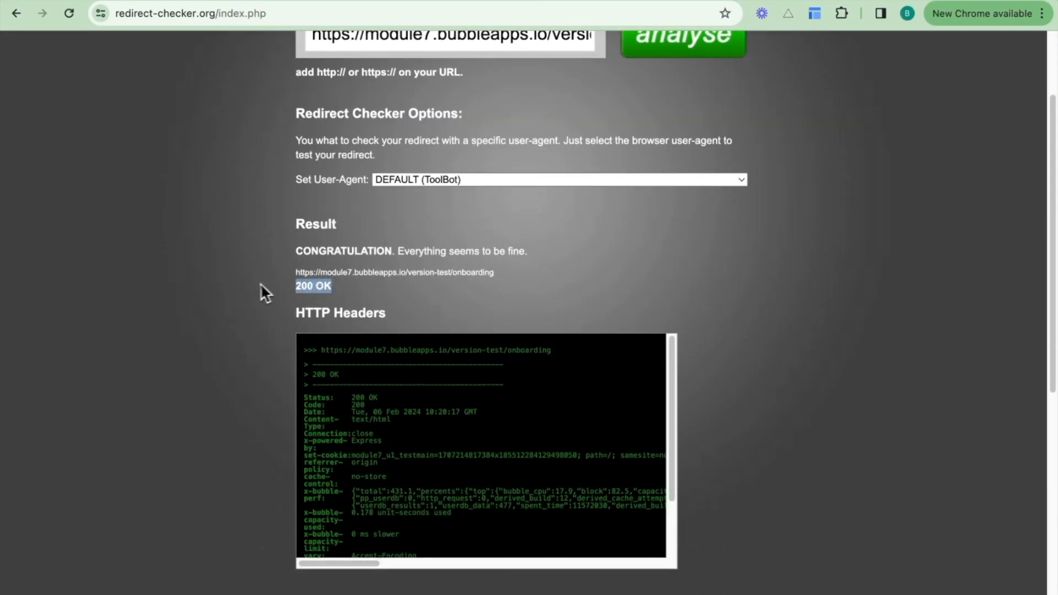
left_click(566, 232)
- Add a "Page is loaded" event to the onboarding page's workflows in the Bubble editor
left_click(130, 2)
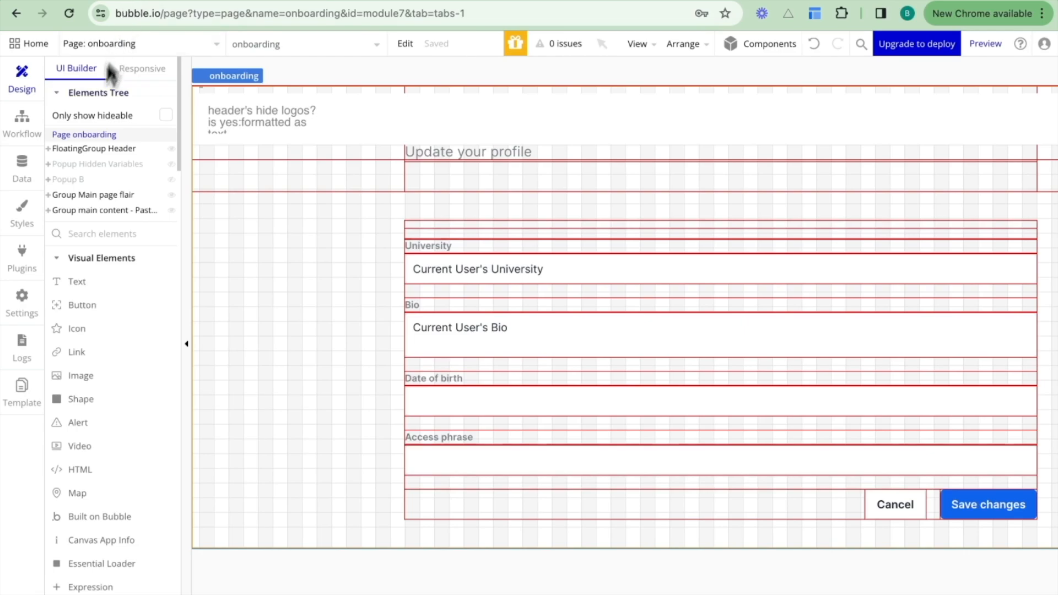
left_click(23, 132)
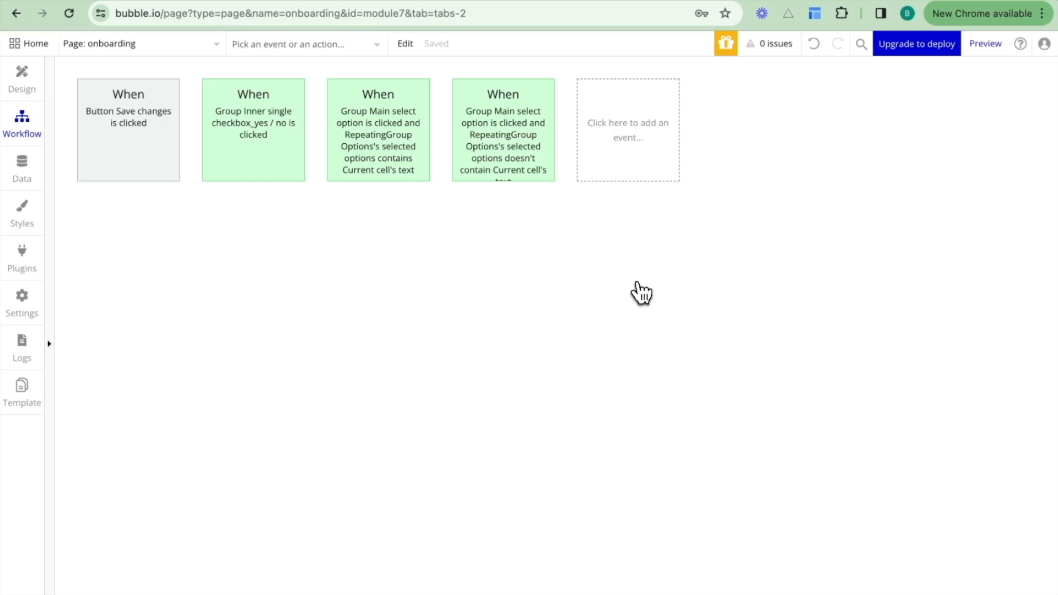
left_click(630, 184)
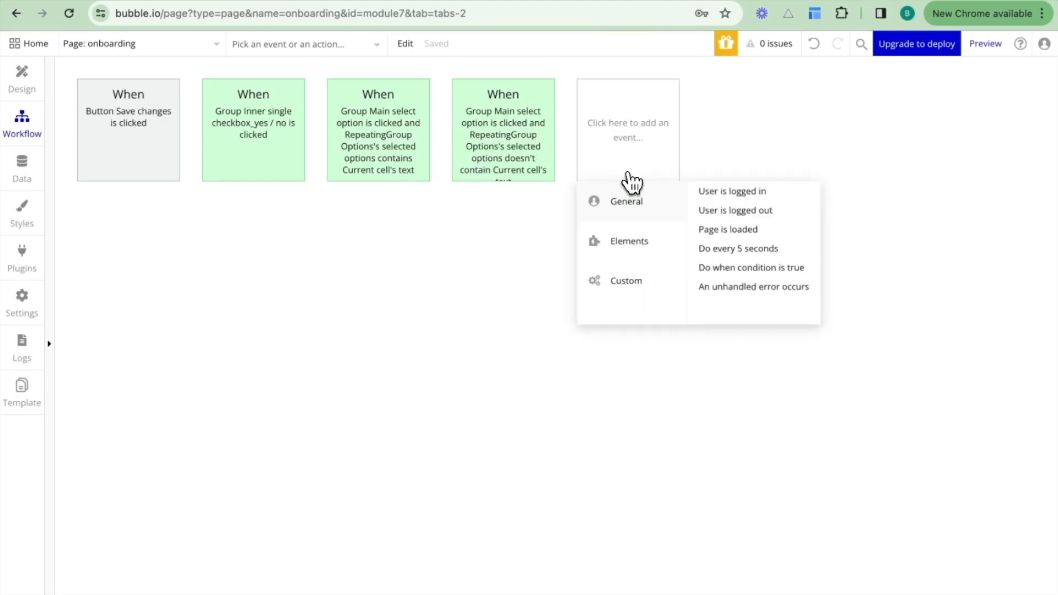
left_click(718, 237)
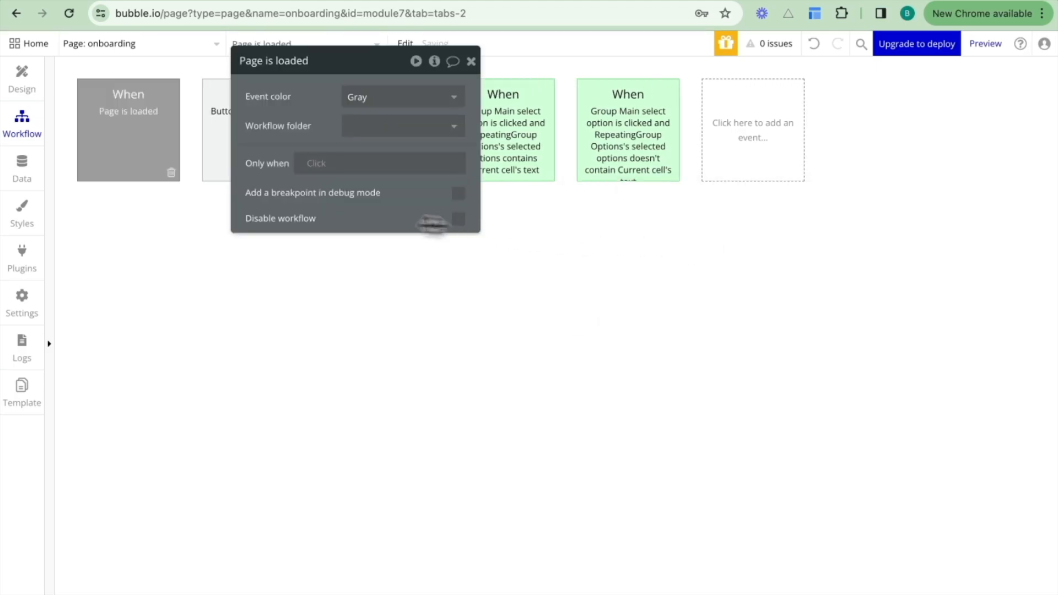
- Restrict the page-load event to run only when Current User is logged out
left_click_drag(274, 149, 275, 193)
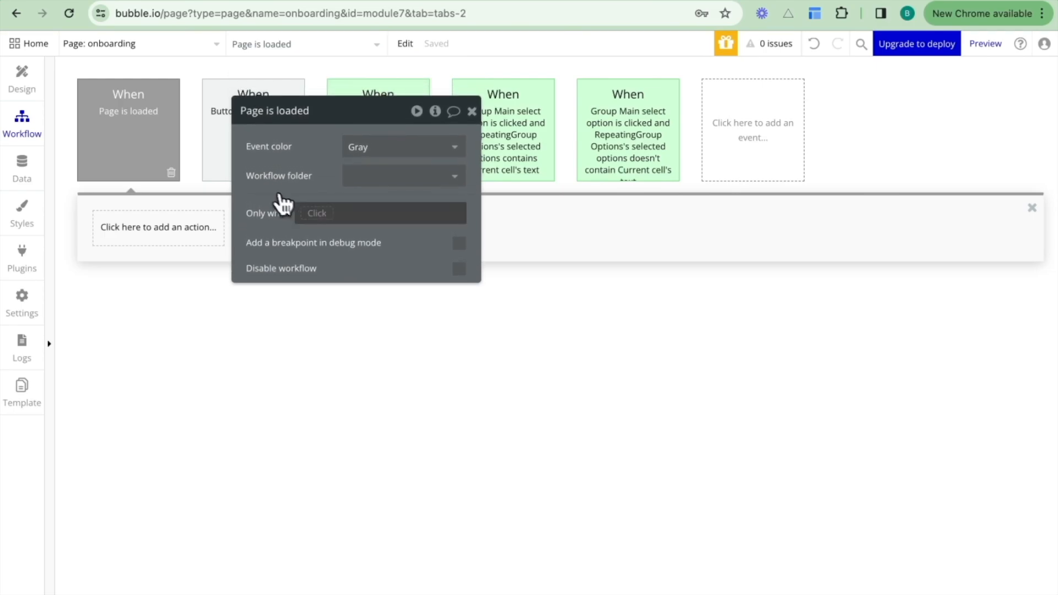
left_click(315, 213)
left_click(345, 298)
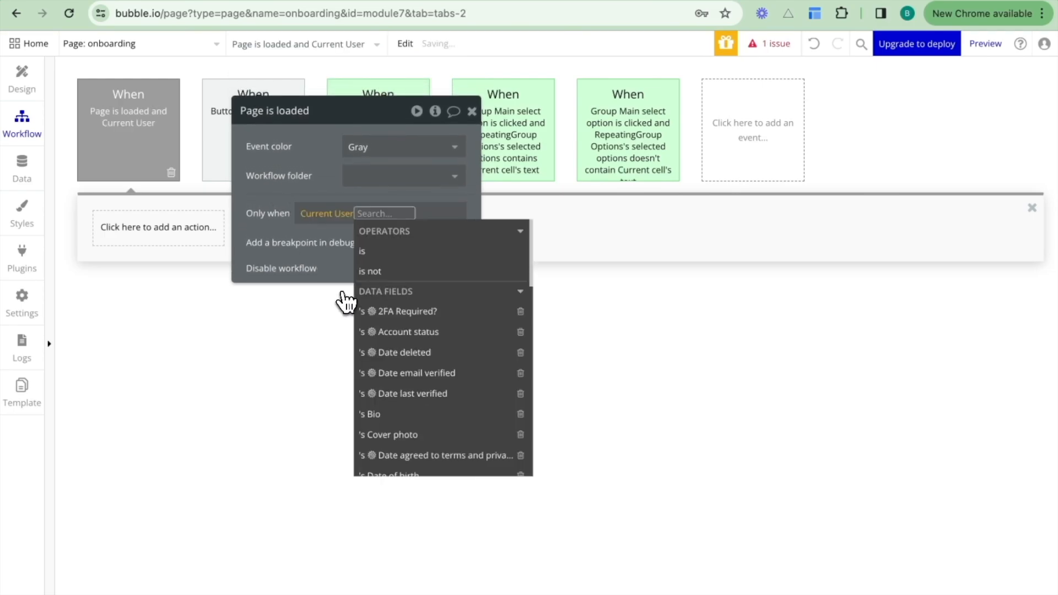
type("is")
left_click(397, 371)
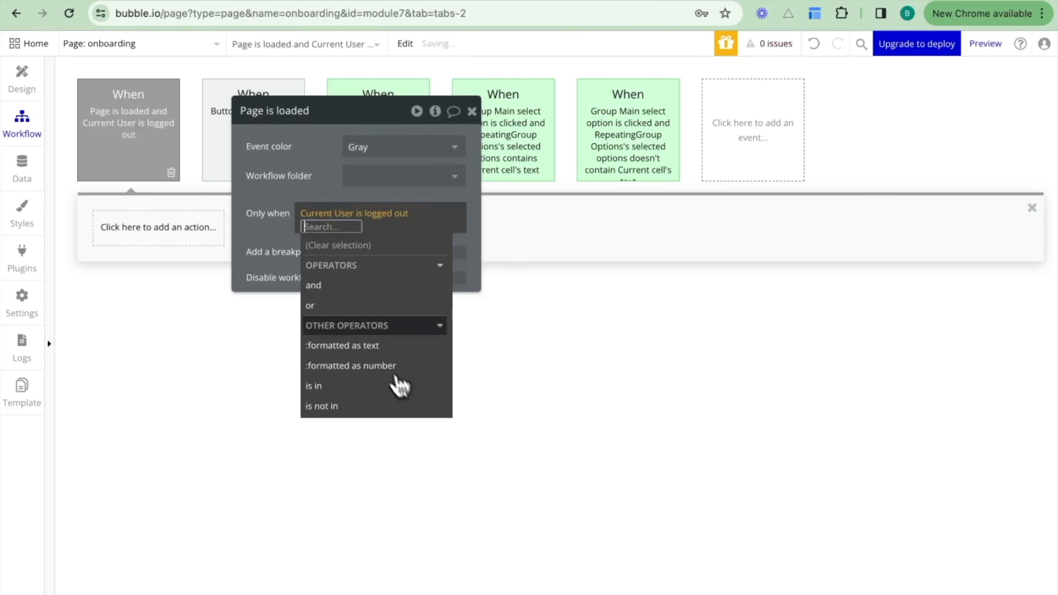
left_click(288, 181)
- Add a "Go to page" action to the page-load event with index as the destination
left_click(196, 230)
type("go to")
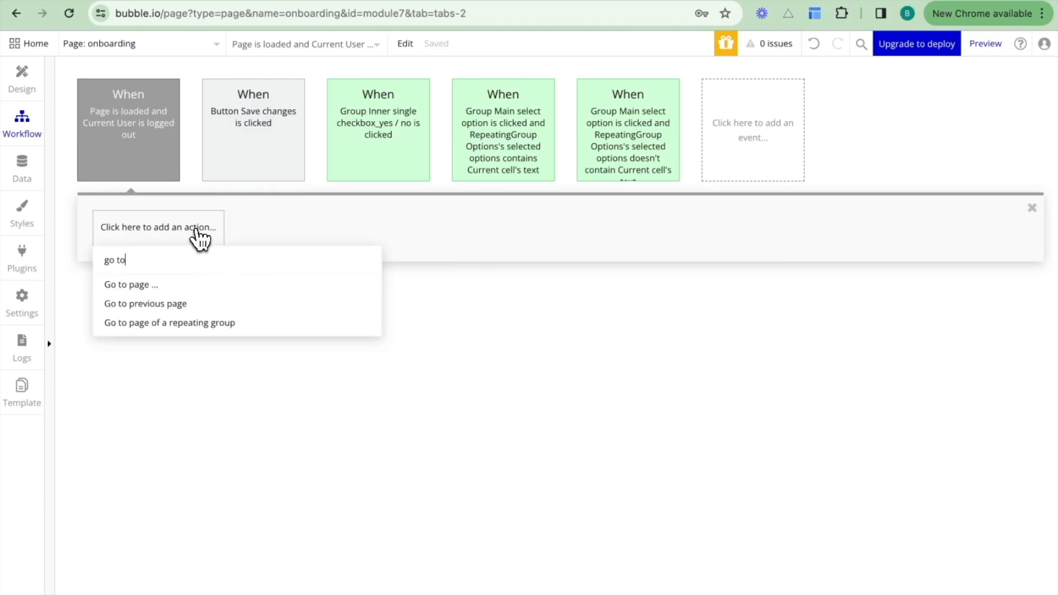
left_click(128, 286)
left_click(404, 146)
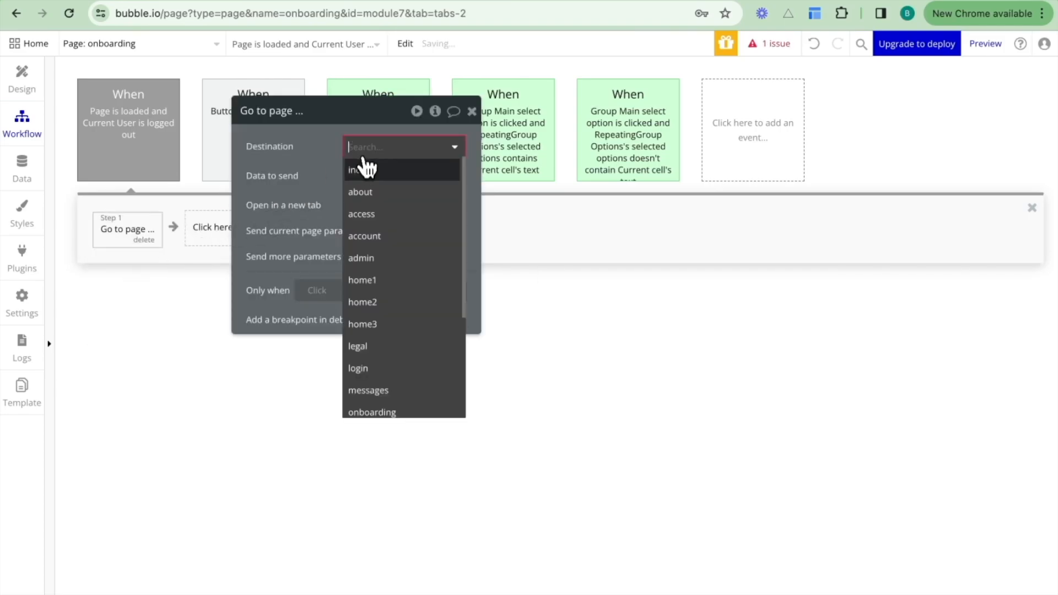
left_click(363, 165)
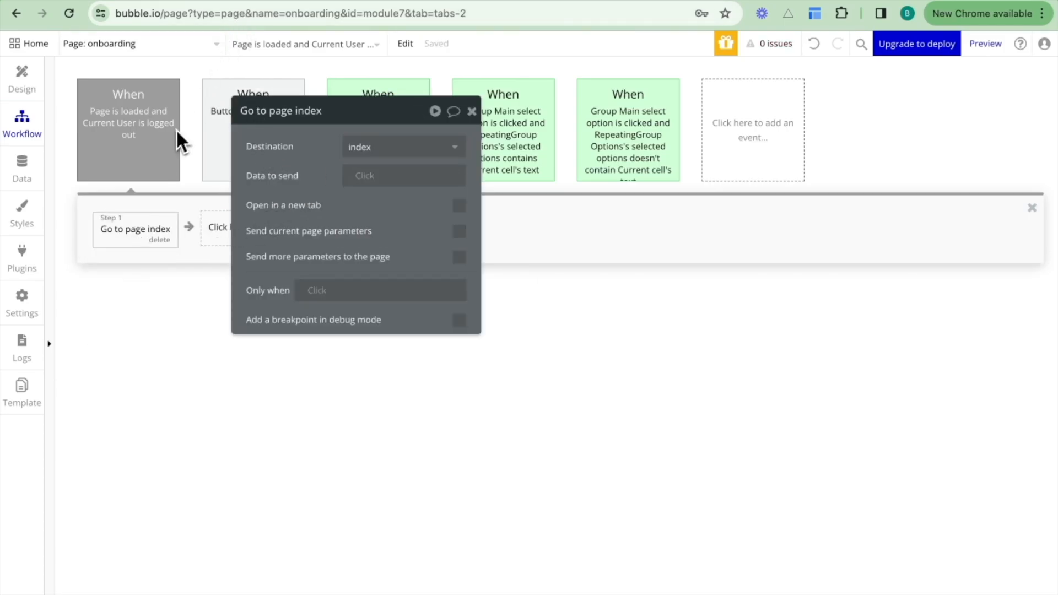
- Strip the debug_mode parameter from the onboarding preview's URL, copy the URL and load it to test the redirect
left_click(245, 0)
left_click_drag(348, 13, 588, 18)
key("BackSpace")
key("super+a")
key("super+c")
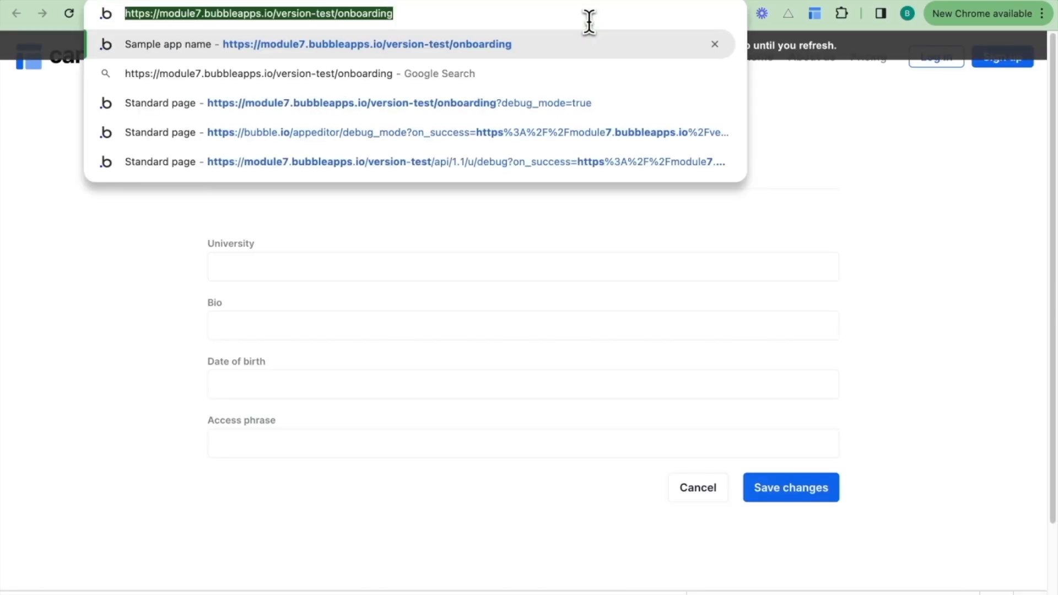
key("Return")
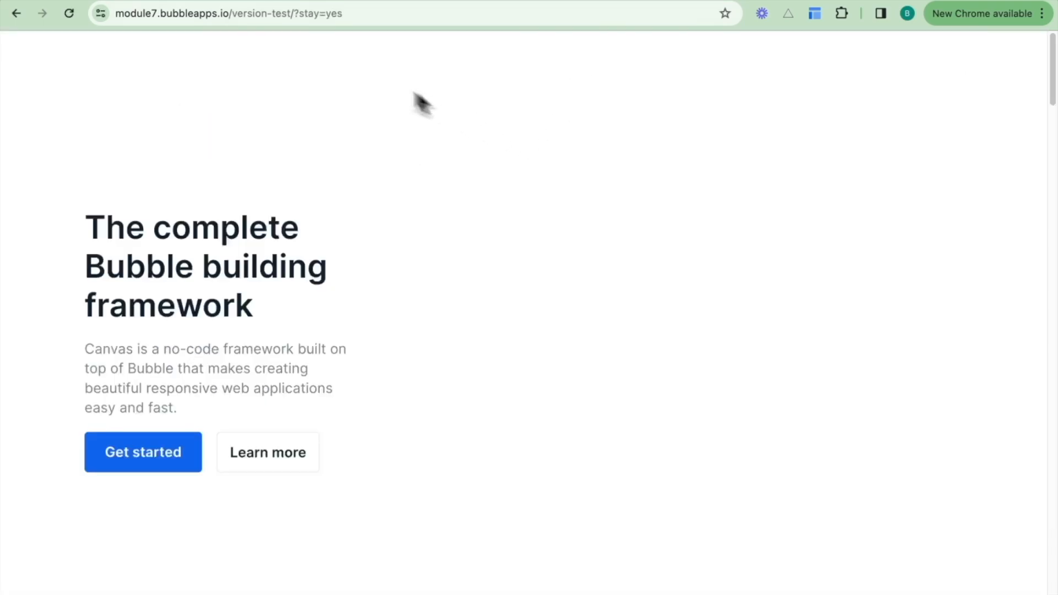
- Load the copied onboarding URL once more from the index page to retest the redirect
left_click(371, 12)
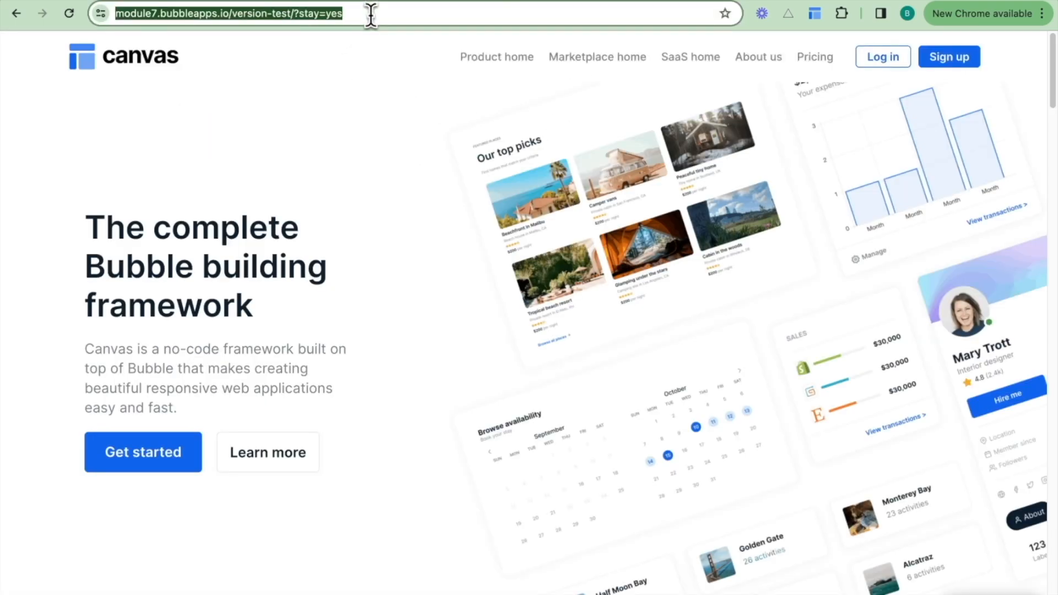
key("super+v")
key("Return")
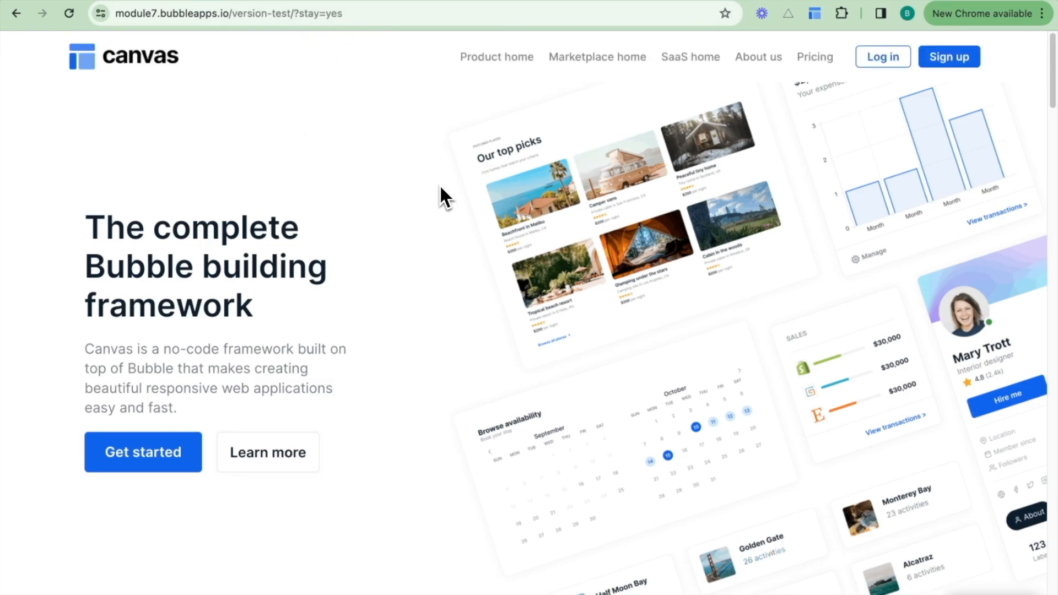
- Rerun the redirect check on the onboarding URL at redirect-checker.org
left_click(597, 0)
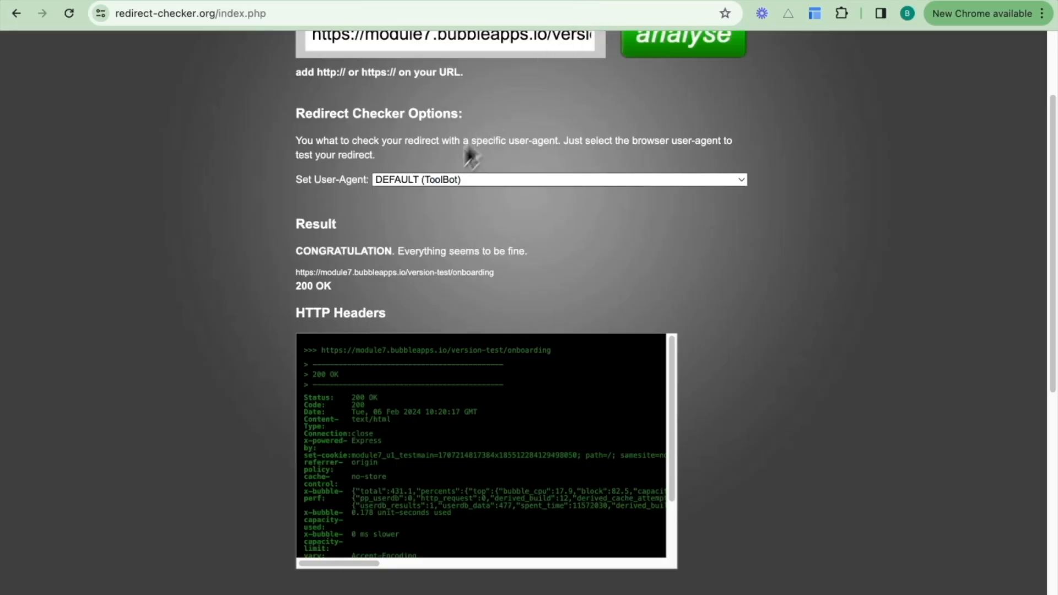
scroll(471, 158, "up", 3)
triple_click(425, 128)
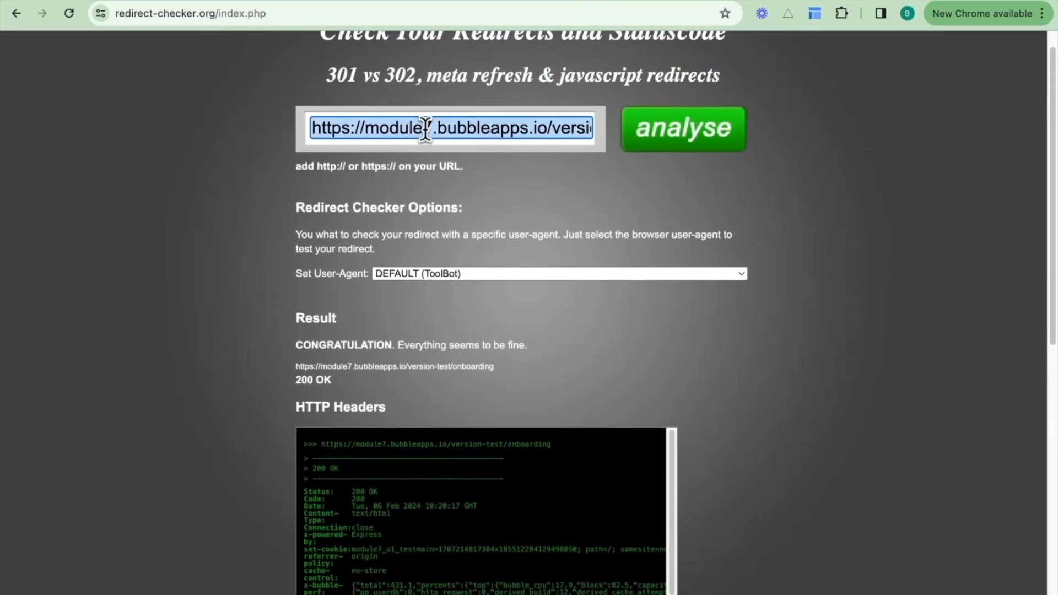
key("ctrl+v")
key("Return")
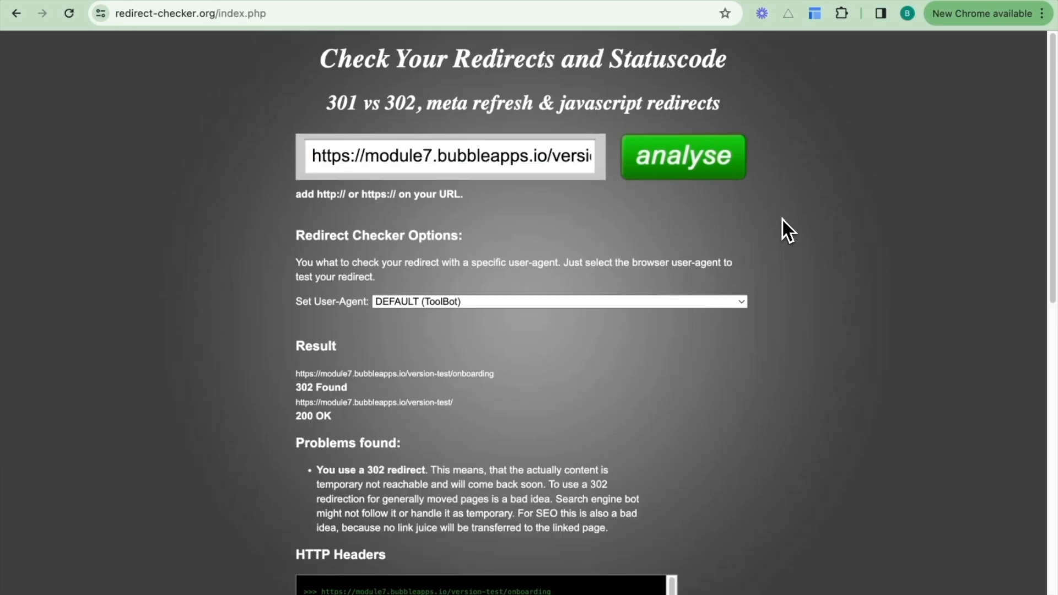
- Examine the redirect chain, status codes and reported problems in the redirect check result
scroll(761, 259, "down", 1)
left_click_drag(366, 355, 296, 342)
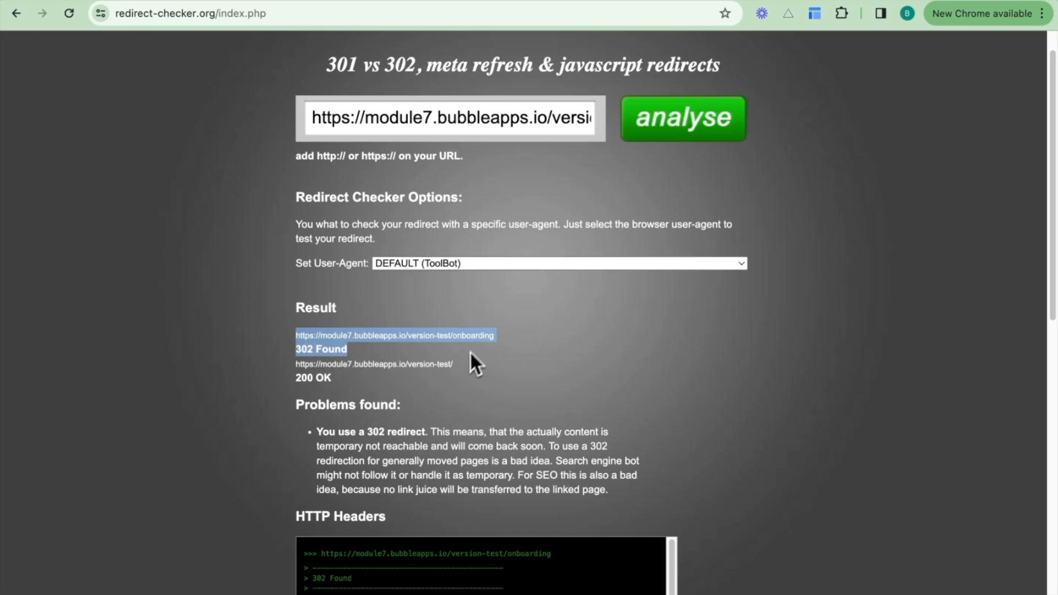
scroll(376, 364, "down", 1)
left_click_drag(375, 364, 297, 338)
left_click(366, 338)
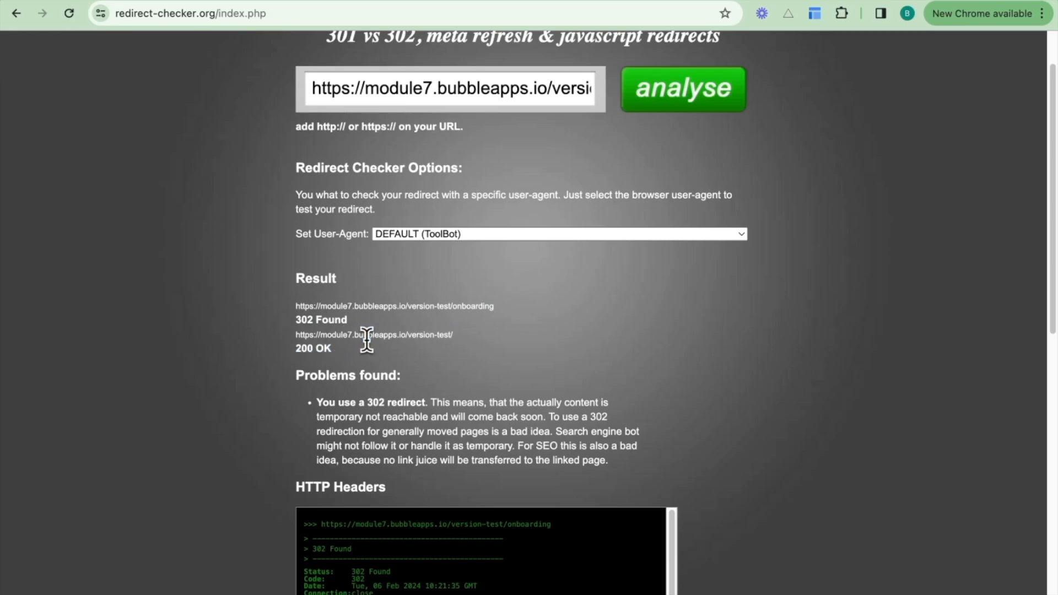
scroll(366, 339, "down", 2)
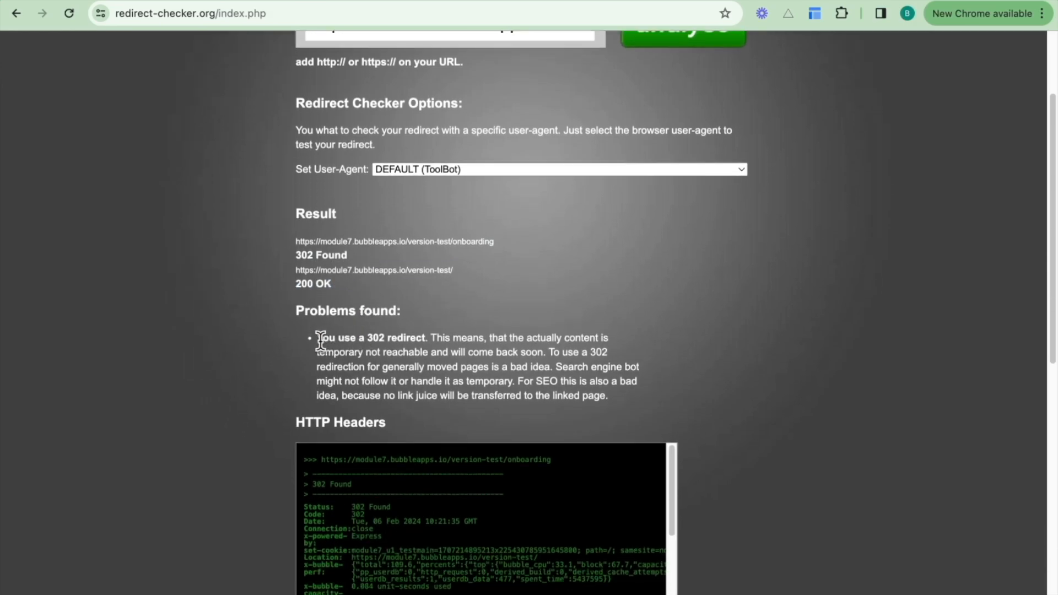
left_click_drag(322, 337, 426, 353)
left_click(425, 347)
left_click_drag(490, 338, 431, 356)
left_click(431, 357)
left_click_drag(371, 252, 272, 265)
left_click(641, 321)
- Reopen the page-load event's settings in the Bubble editor and move them clear of the workflow's events and actions
left_click(157, 3)
left_click(136, 142)
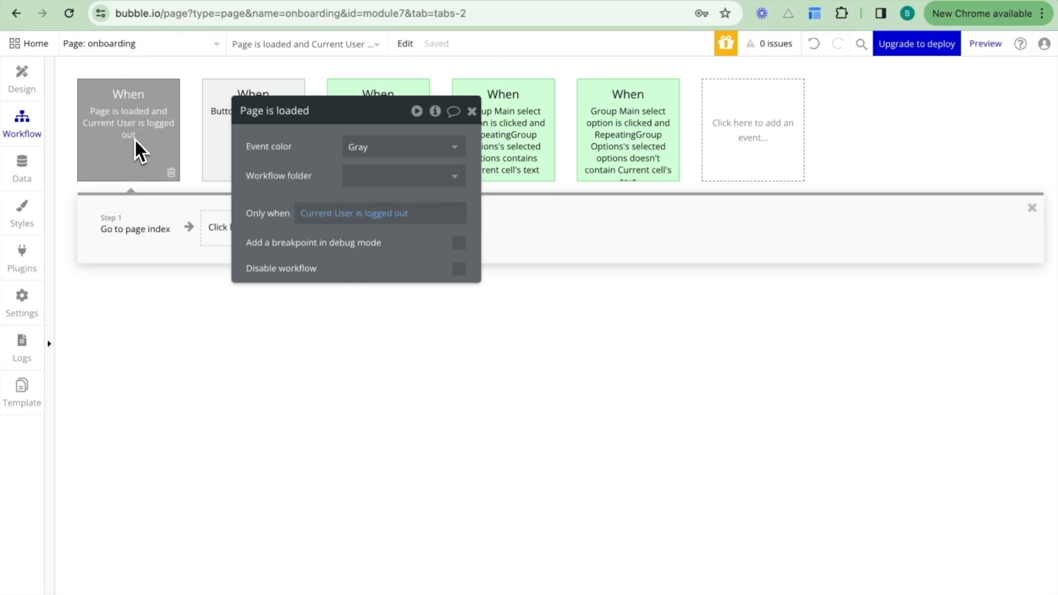
left_click_drag(279, 151, 448, 293)
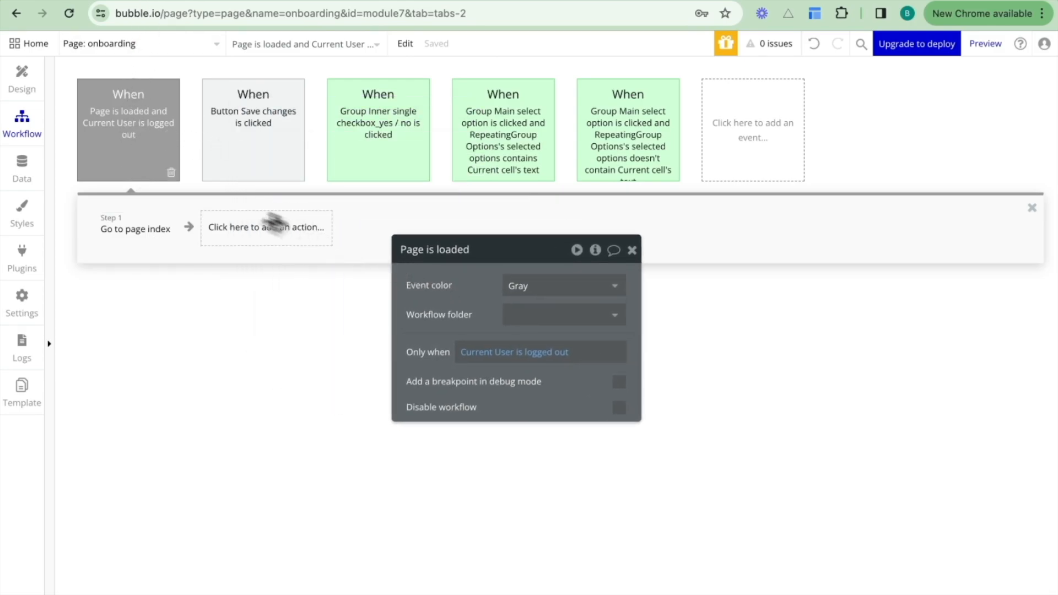
- Delete the page-load event that redirects logged-out users to index, and open the app's option sets
left_click(172, 173)
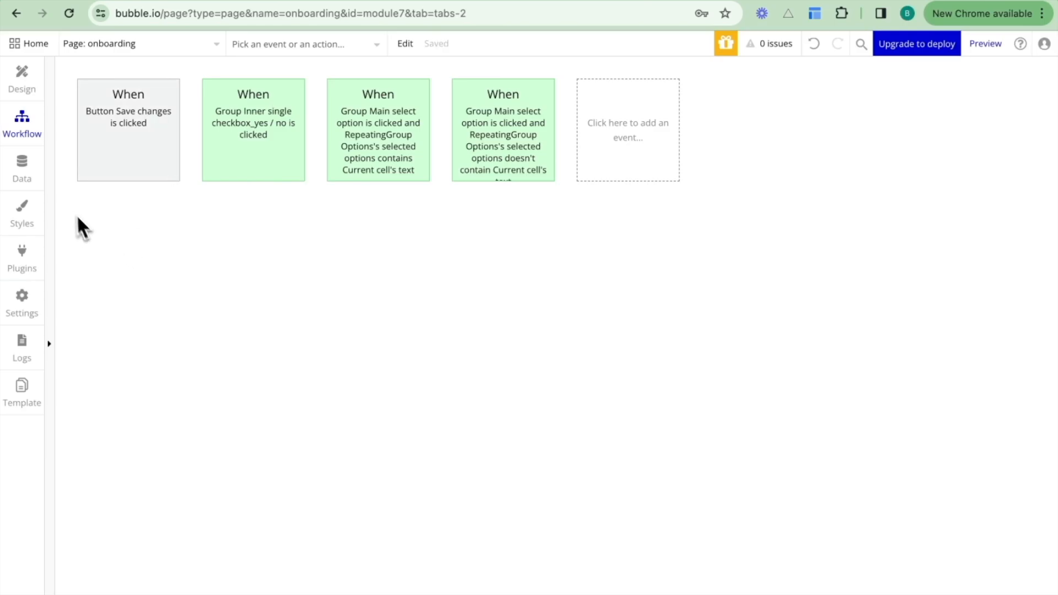
left_click(25, 175)
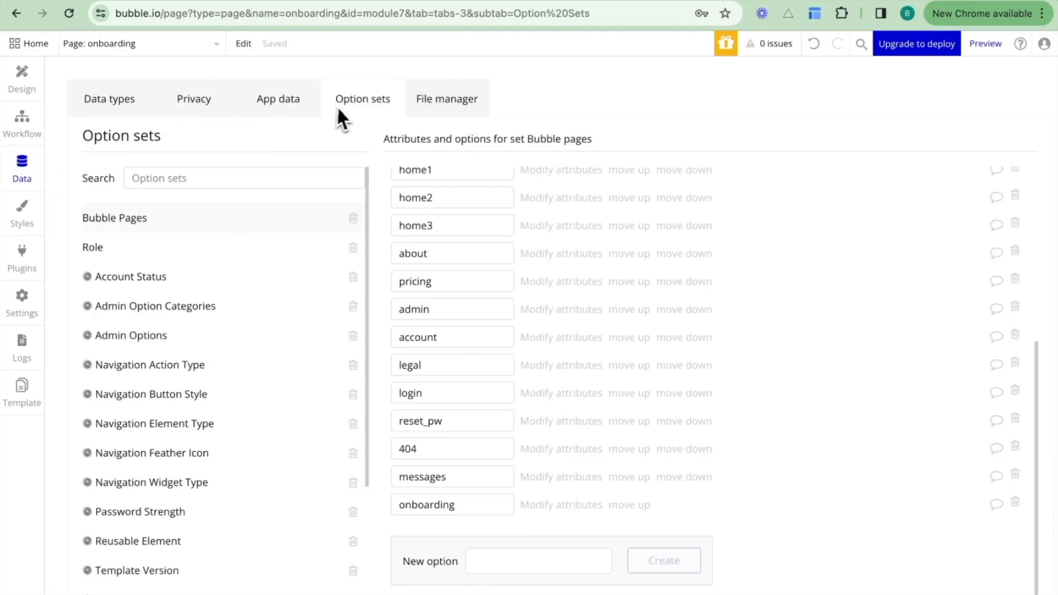
- Examine the Bubble pages option set, including its Index?, Private? and Roles attributes and its list of page options
scroll(529, 259, "up", 5)
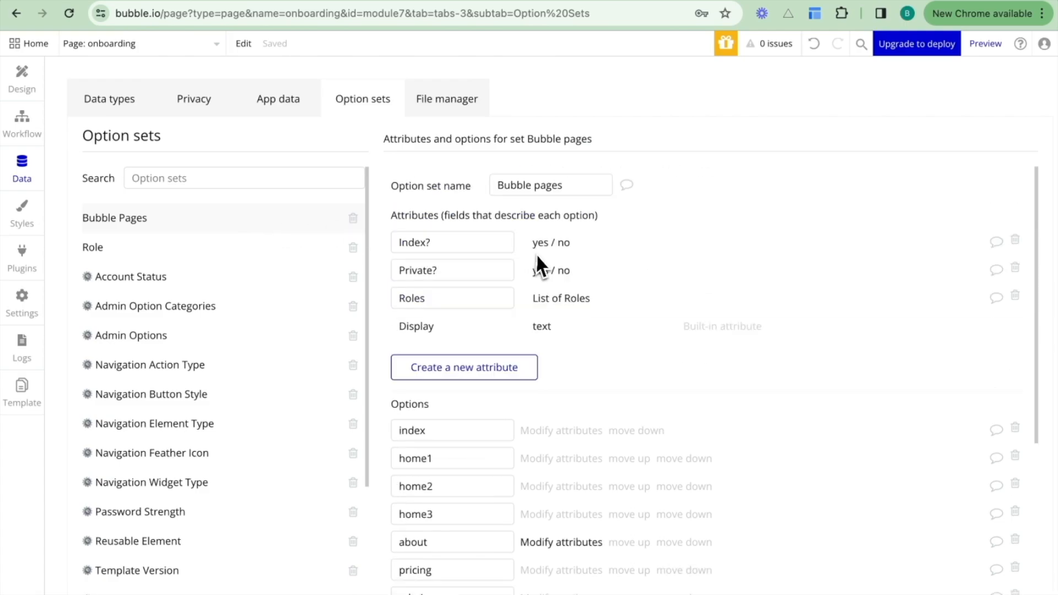
left_click(575, 187)
left_click_drag(576, 187, 421, 187)
scroll(699, 400, "down", 1)
left_click(436, 395)
left_click(623, 317)
scroll(630, 281, "up", 1)
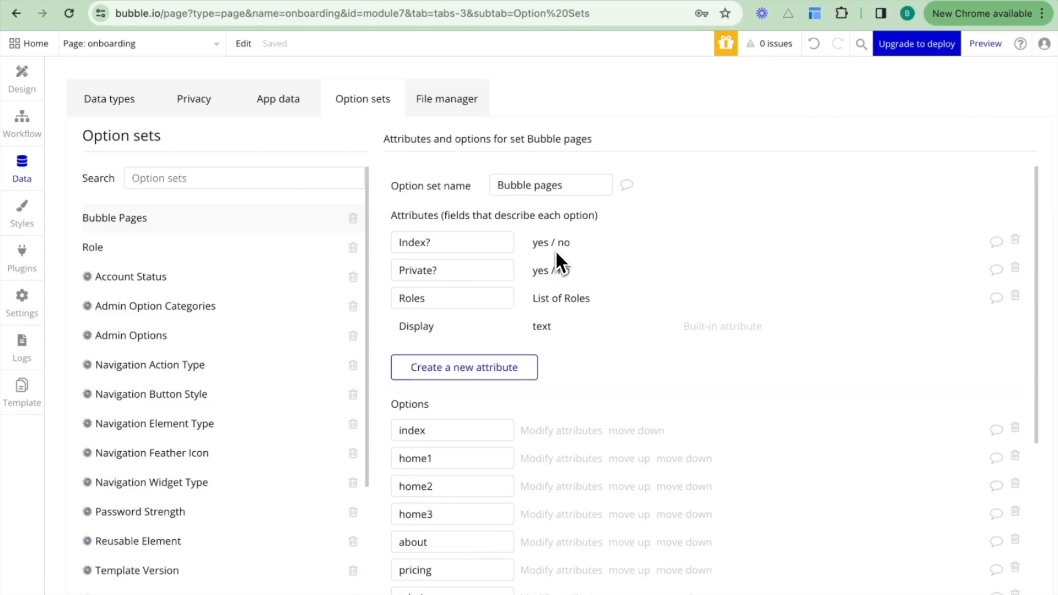
left_click(505, 269)
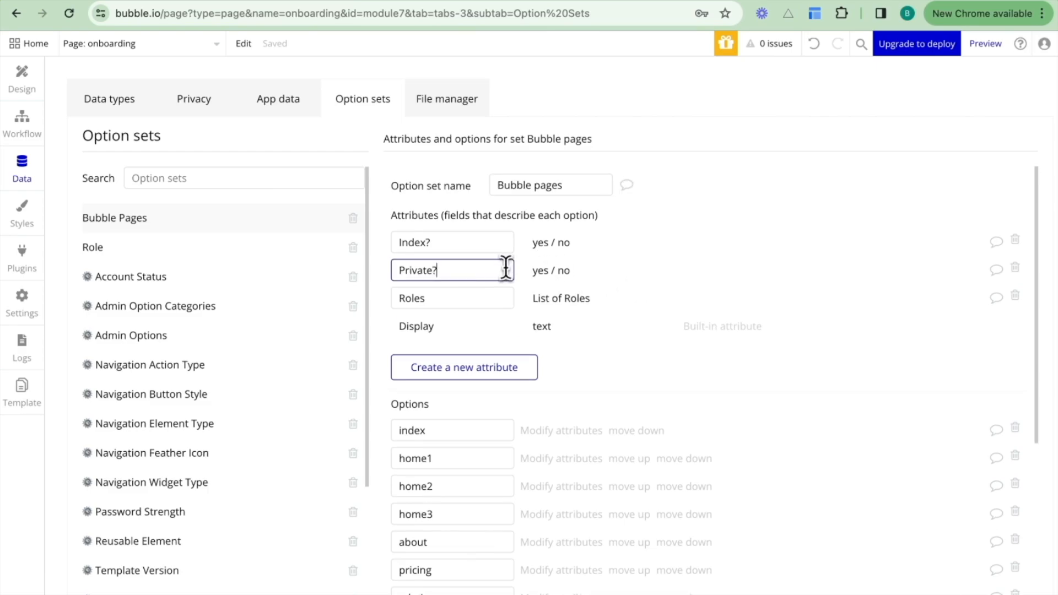
left_click(491, 300)
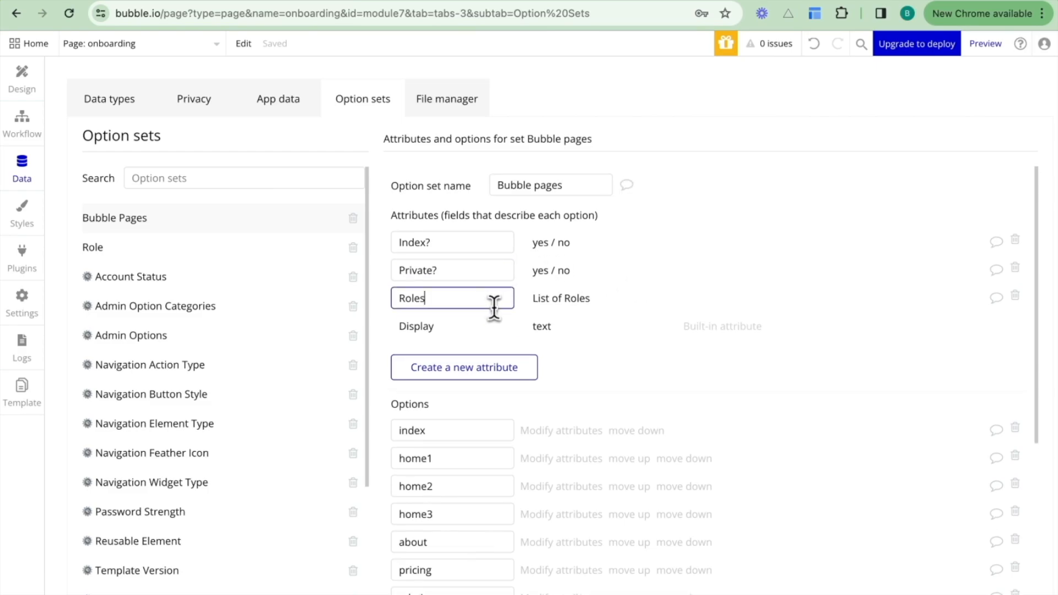
scroll(619, 325, "down", 5)
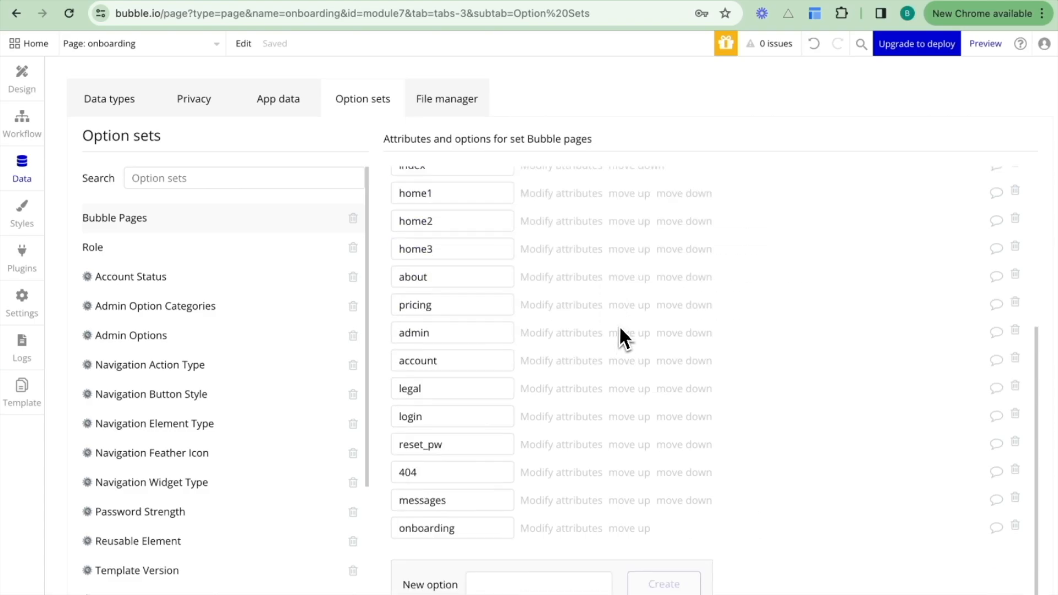
- Open the attributes of the onboarding option and set Private? to yes
left_click(557, 497)
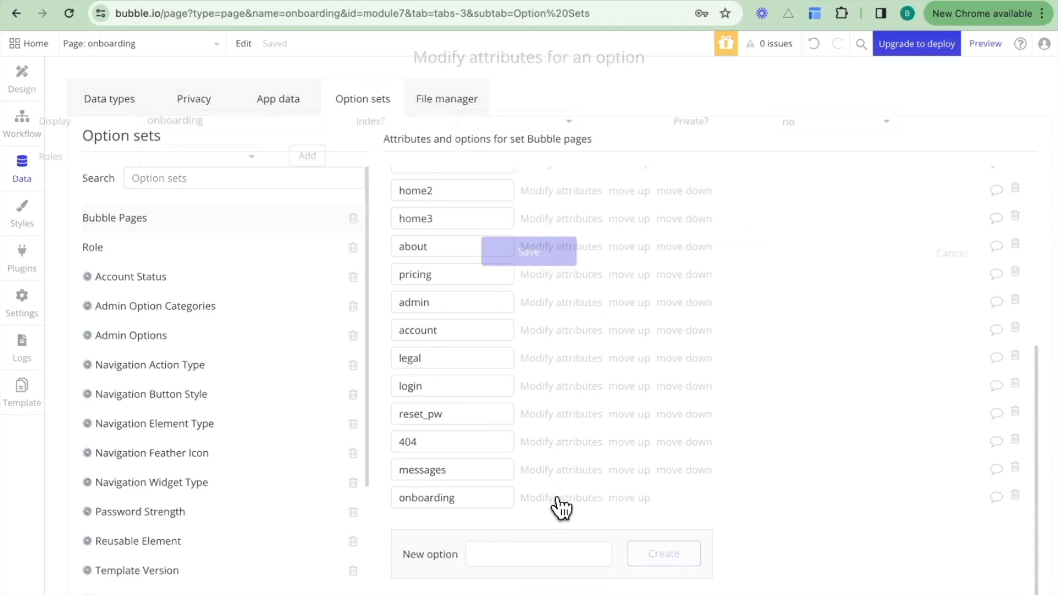
left_click(502, 122)
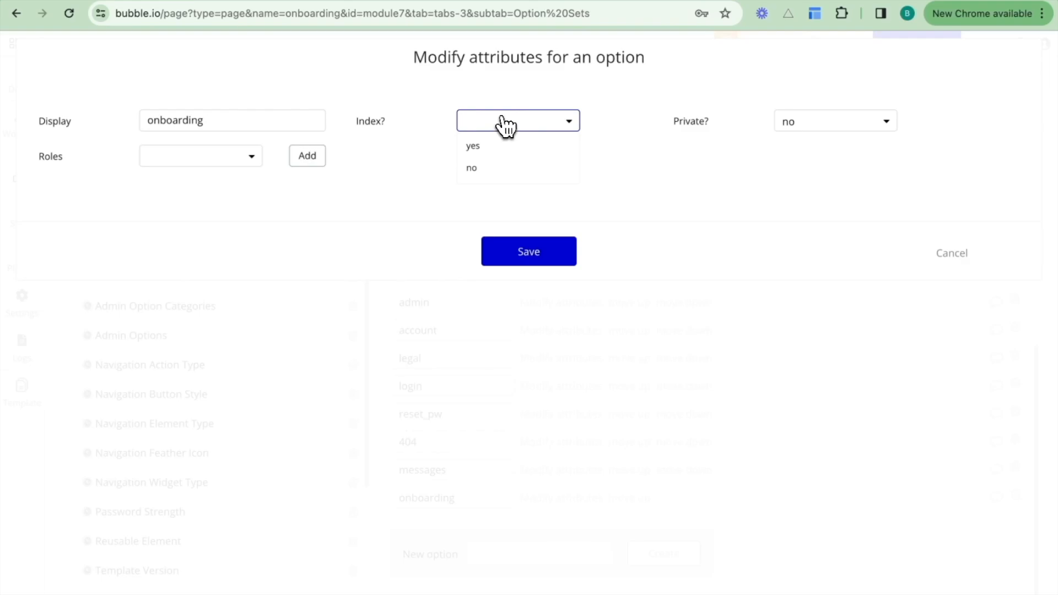
left_click(821, 121)
left_click(817, 146)
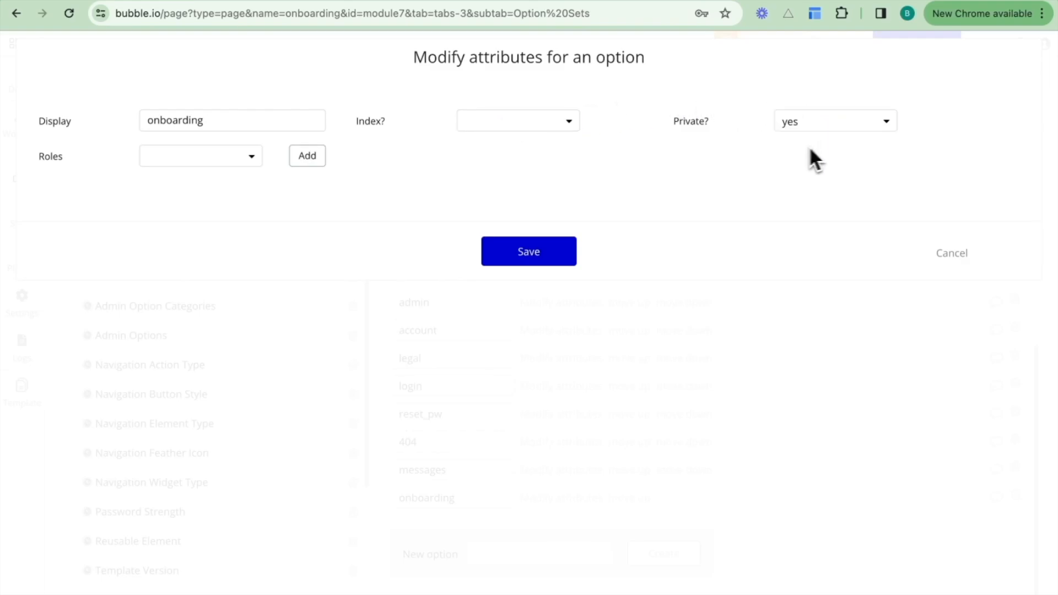
- Add the App admin and Standard roles to the onboarding option and save its attributes
left_click(222, 156)
left_click(185, 208)
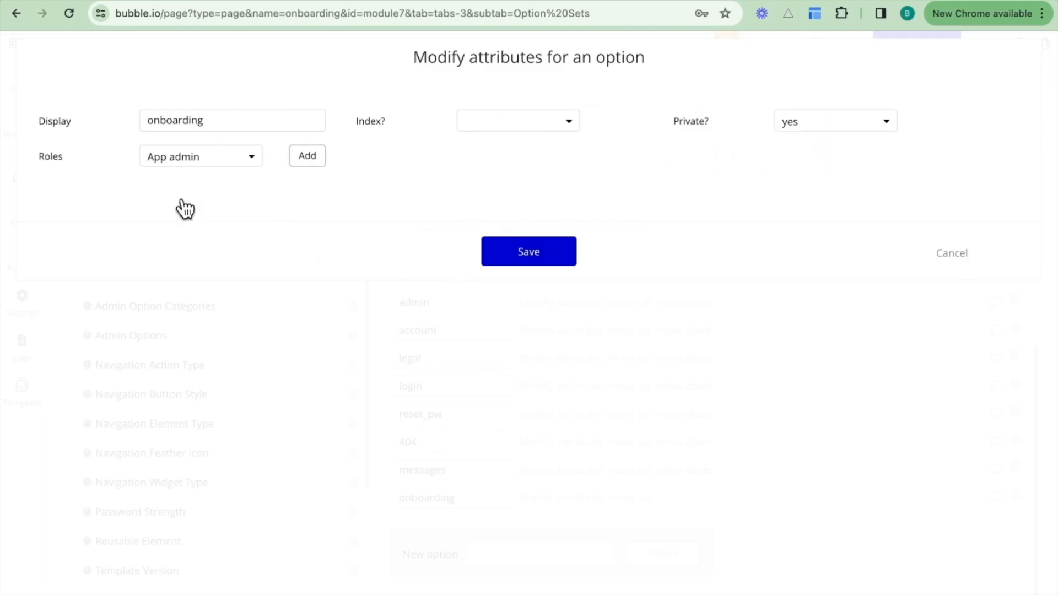
left_click(307, 157)
left_click(234, 176)
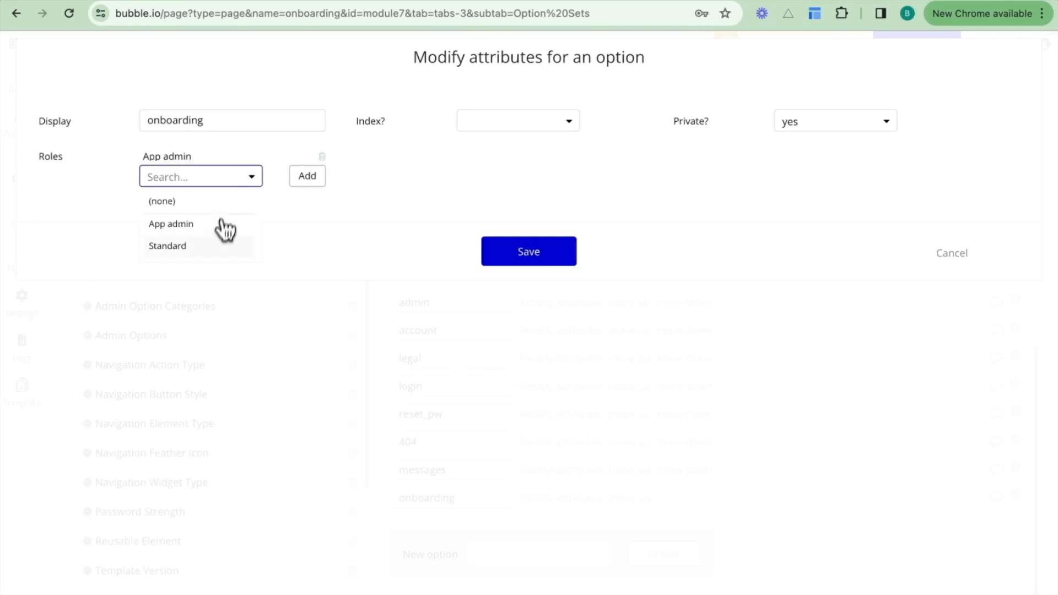
left_click(229, 243)
left_click(306, 178)
left_click(515, 251)
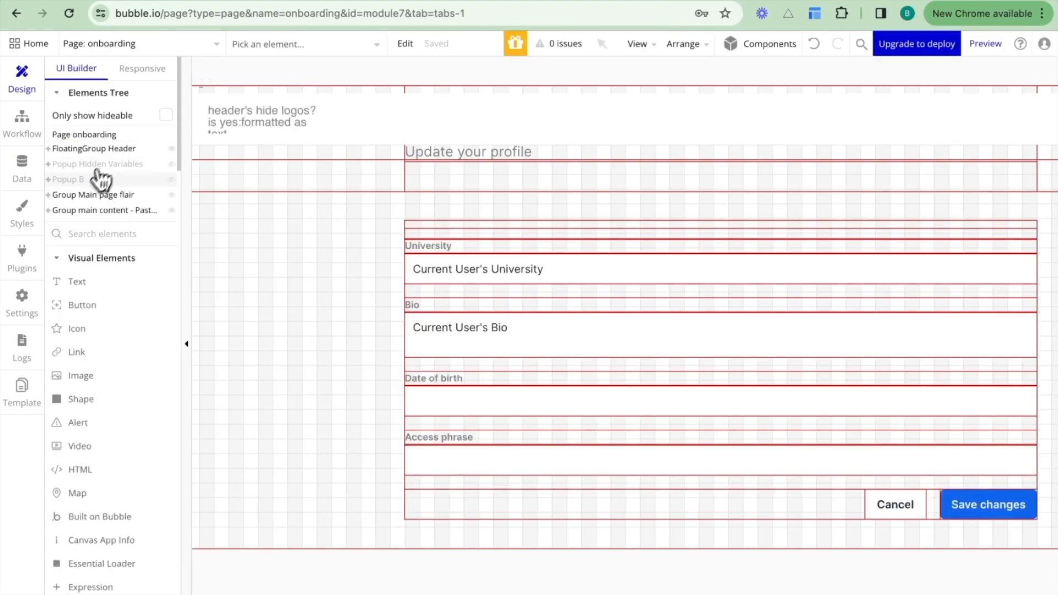
- Examine Popup B on the onboarding page, reviewing its layout, its Esc-closing and grayout settings, and its redirect message
left_click(69, 179)
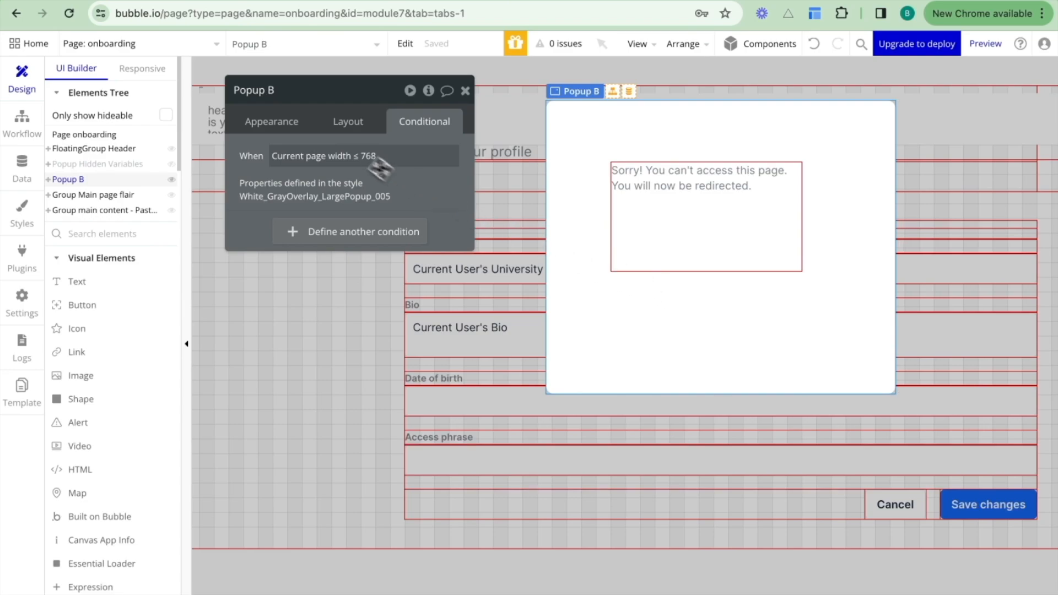
left_click(348, 124)
left_click(297, 130)
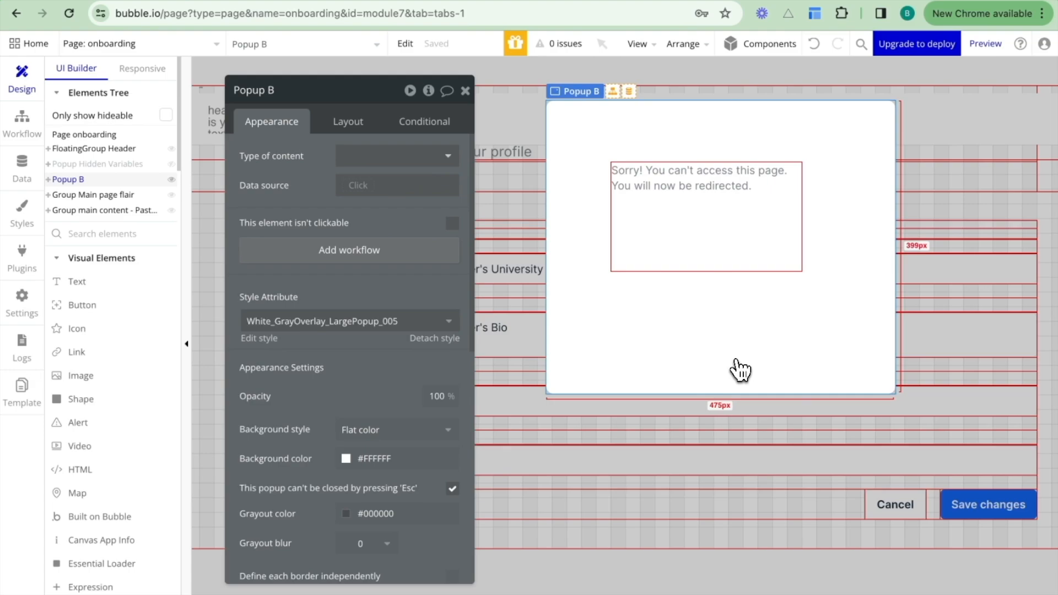
scroll(402, 424, "down", 3)
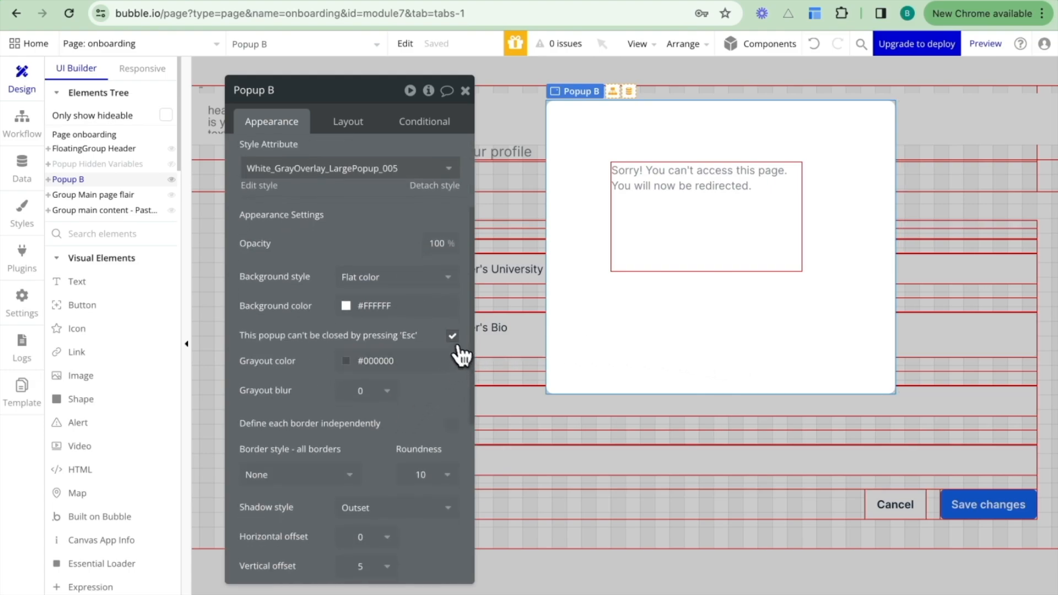
mouse_move(440, 348)
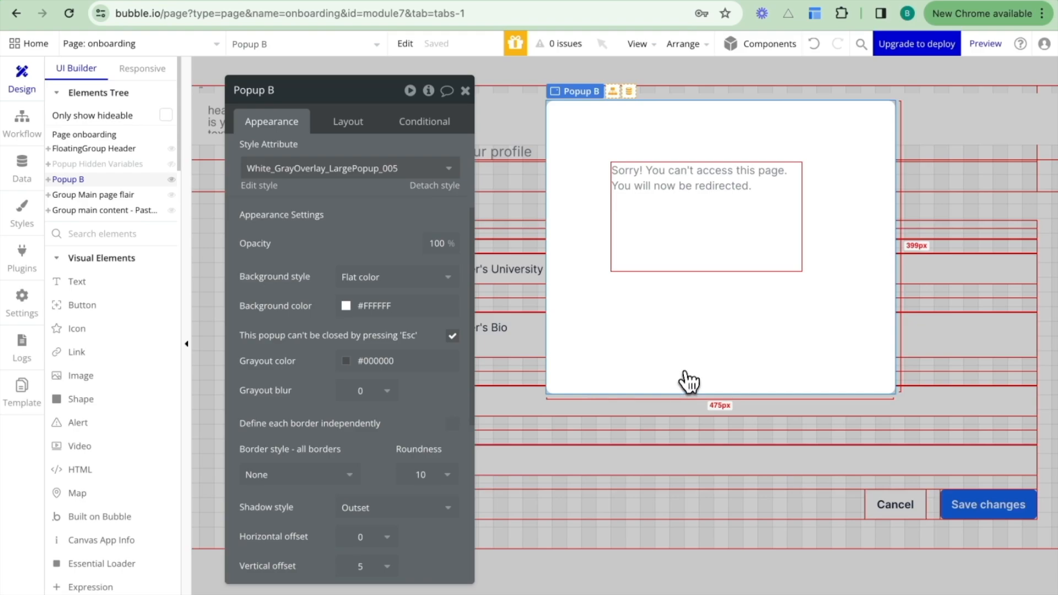
left_click(709, 266)
left_click(702, 317)
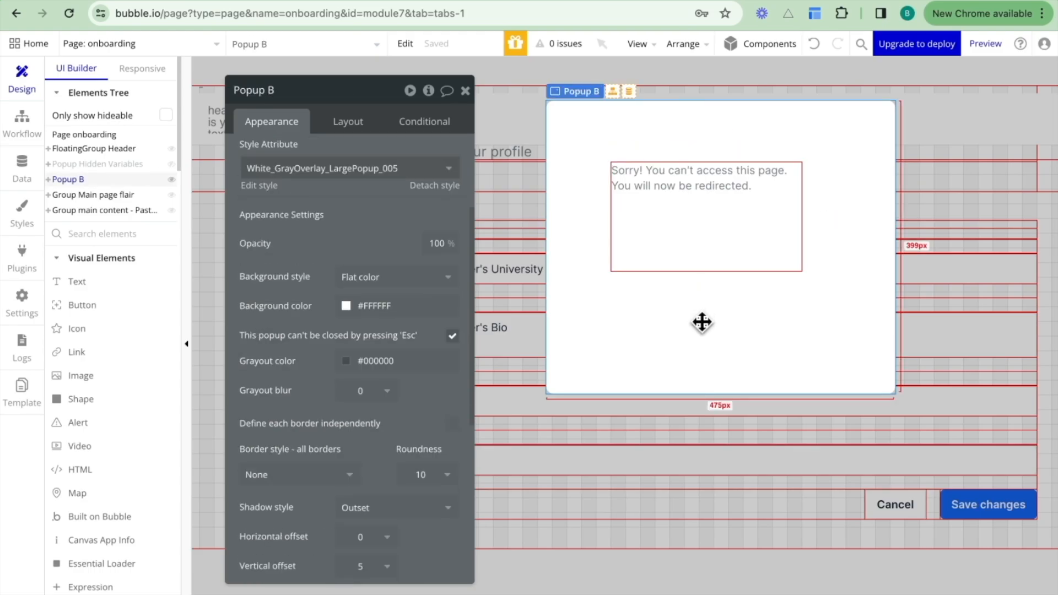